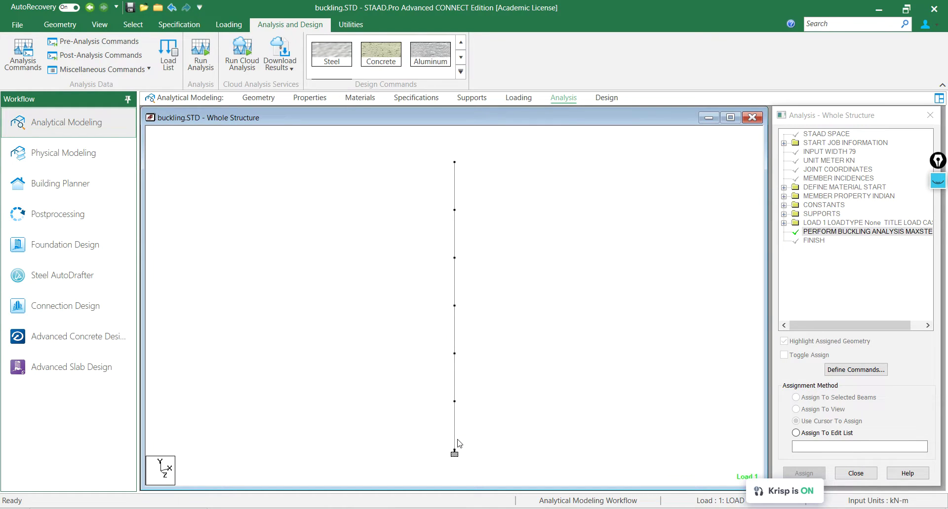
# - Review which column members use the ISMC175 section
pyautogui.scroll(-1, 458, 443)
pyautogui.click(307, 98)
pyautogui.click(765, 277)
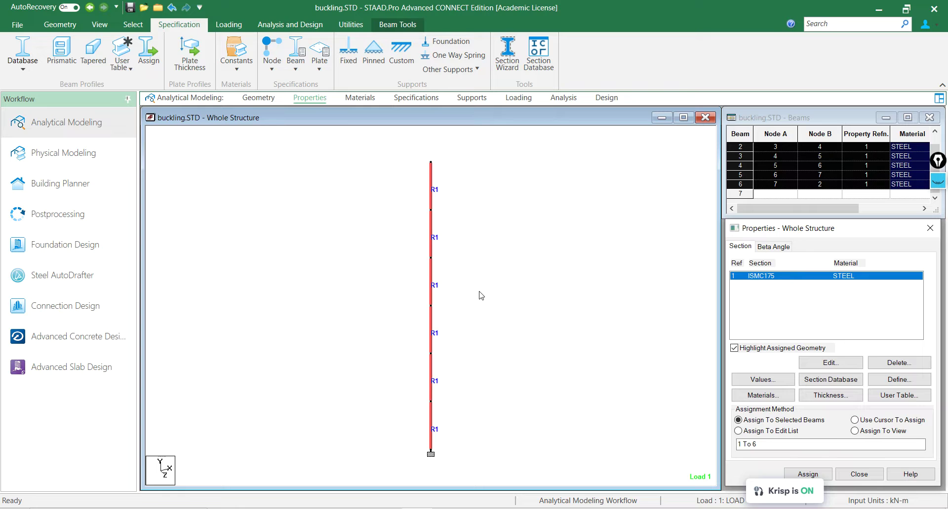
# - Display LOAD CASE 1's FY -5 kN load at the column's top node
pyautogui.click(518, 97)
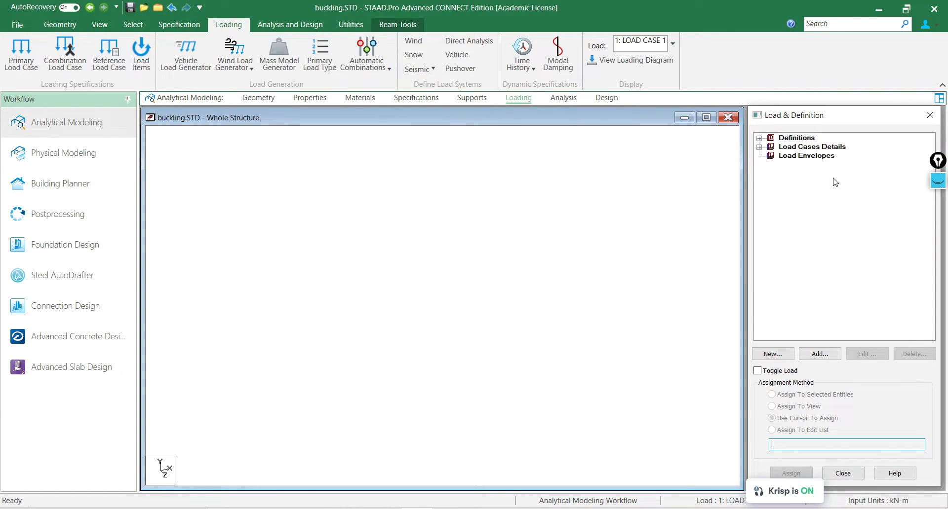
pyautogui.click(820, 146)
pyautogui.click(759, 147)
pyautogui.click(816, 155)
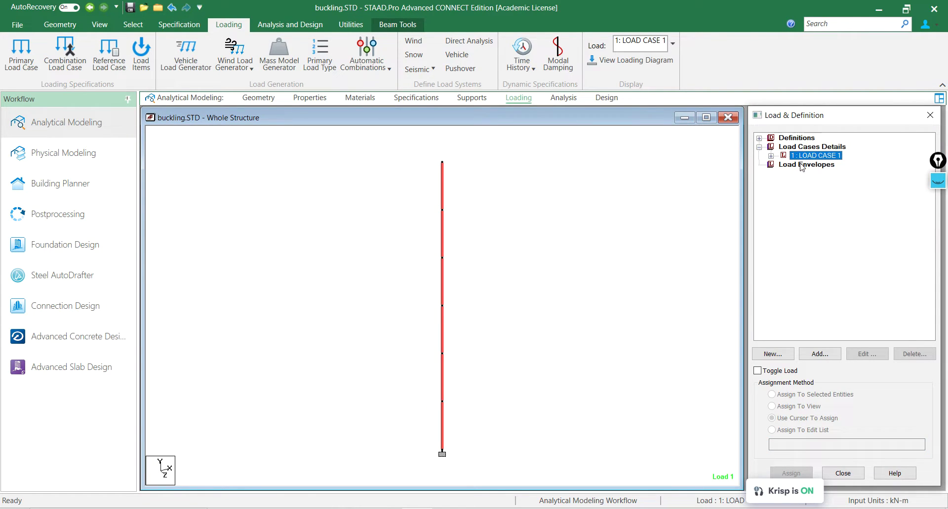
pyautogui.click(770, 156)
pyautogui.click(818, 164)
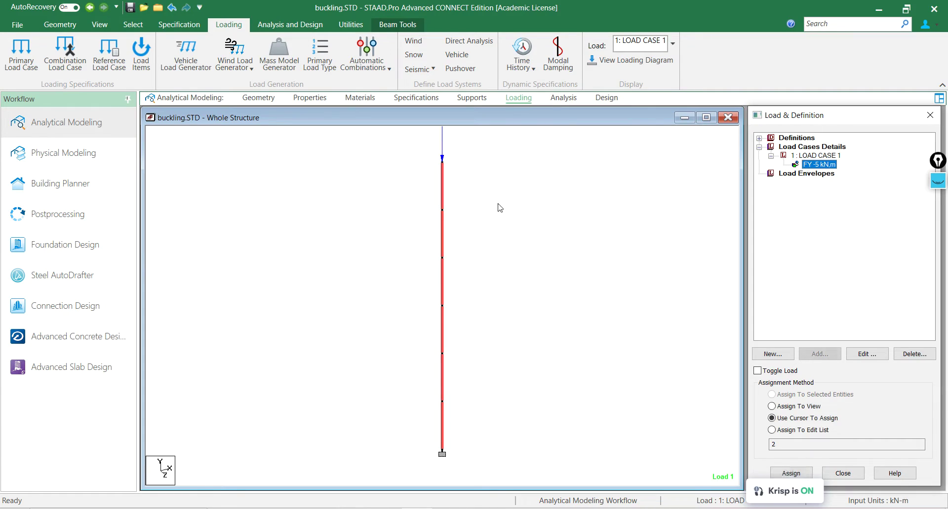
pyautogui.scroll(-2, 502, 234)
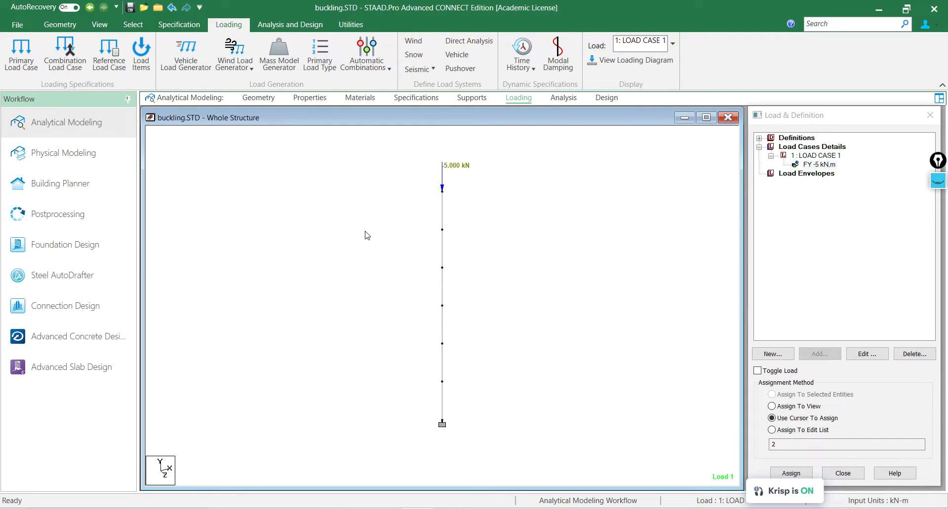
pyautogui.click(444, 398)
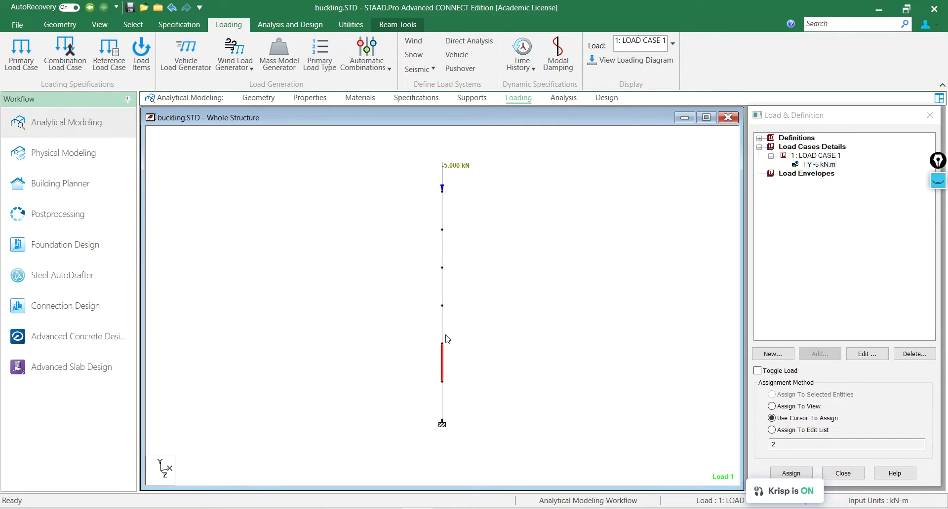
pyautogui.click(454, 253)
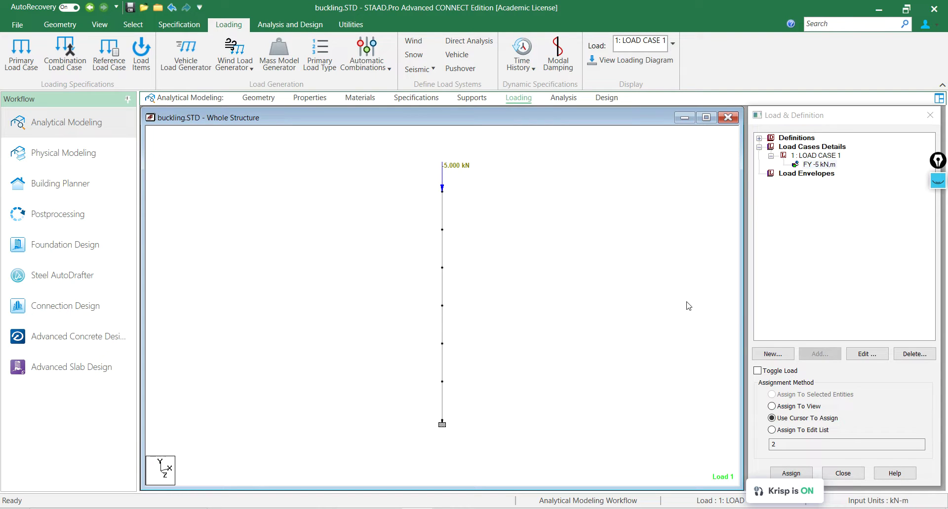
# - Add a PERFORM BUCKLING ANALYSIS command using the Iterative Method with 25 iterations
pyautogui.click(286, 26)
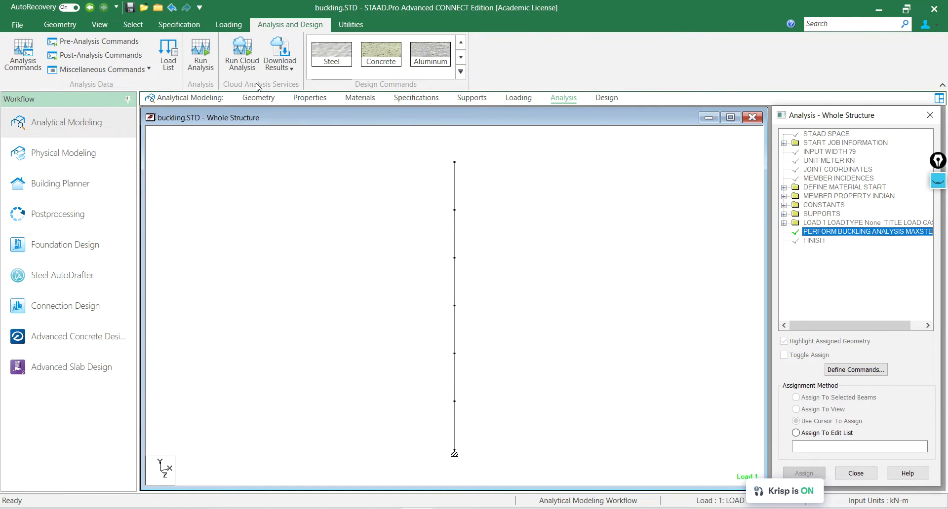
pyautogui.click(23, 58)
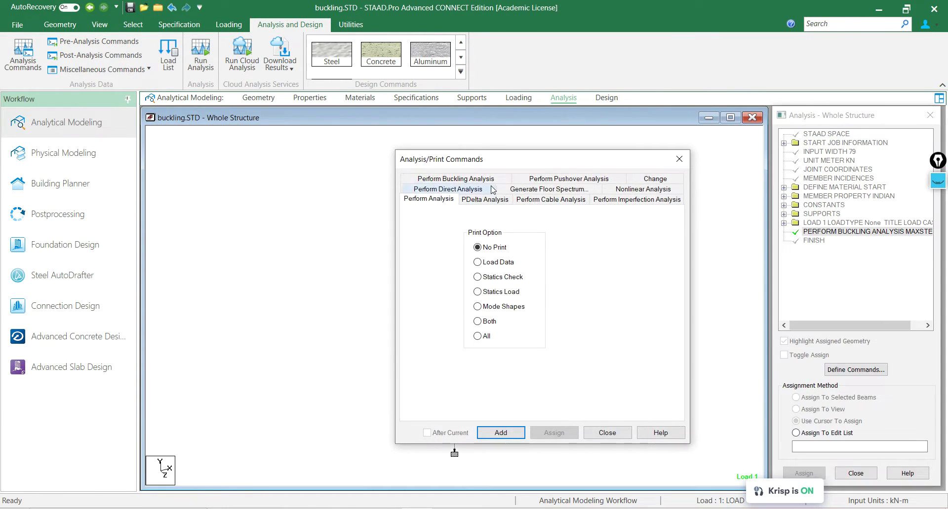
pyautogui.click(444, 180)
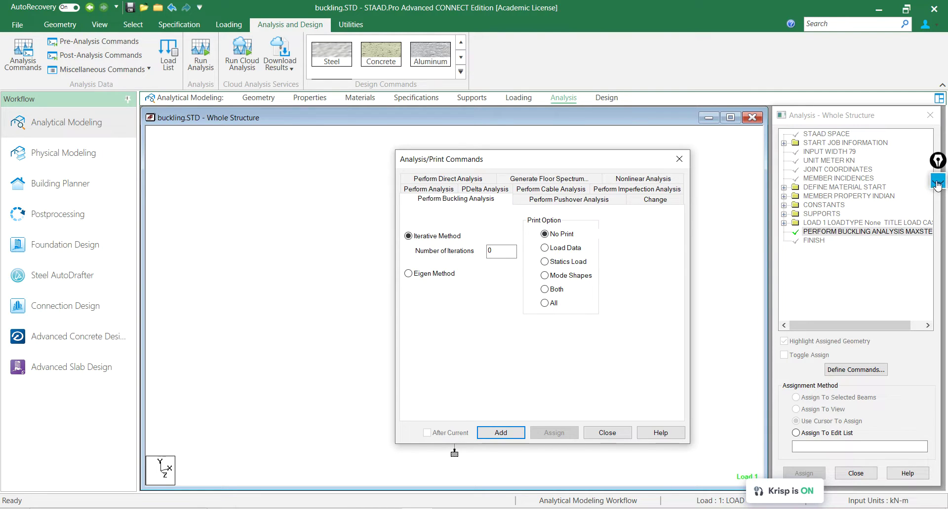
pyautogui.click(938, 211)
pyautogui.click(938, 226)
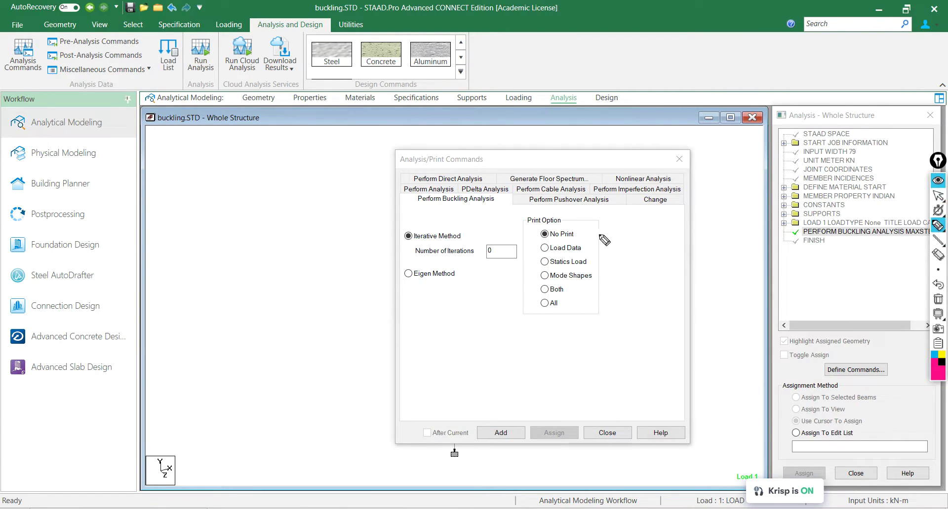
pyautogui.moveTo(381, 238); pyautogui.dragTo(418, 220)
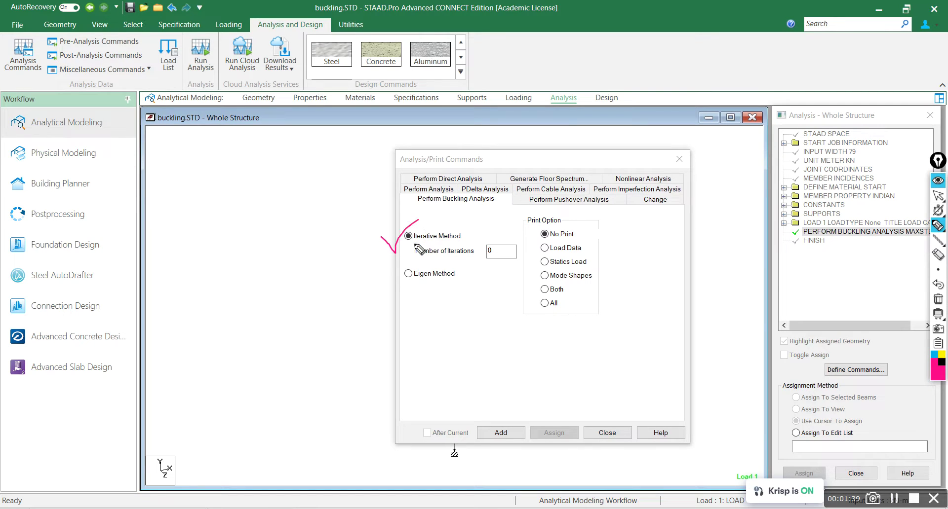
pyautogui.moveTo(388, 276); pyautogui.dragTo(423, 253)
pyautogui.click(935, 299)
pyautogui.click(938, 195)
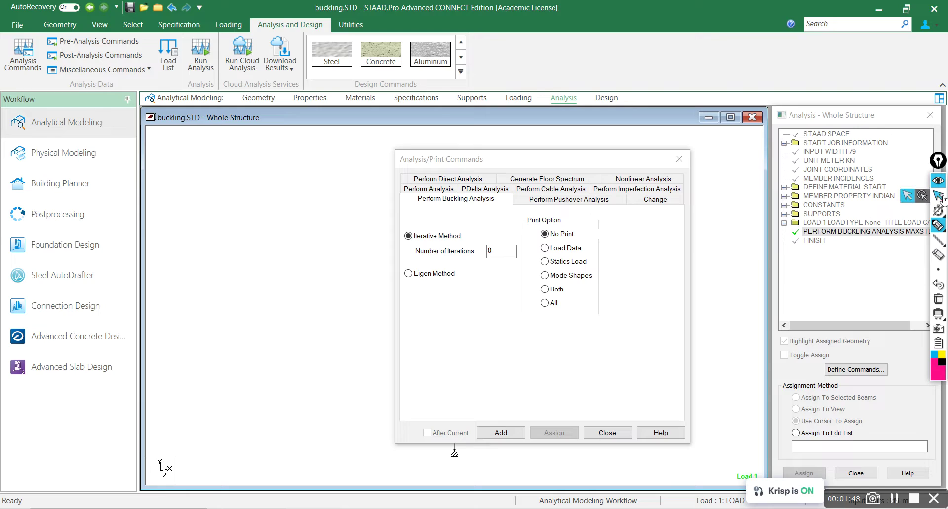
pyautogui.click(493, 253)
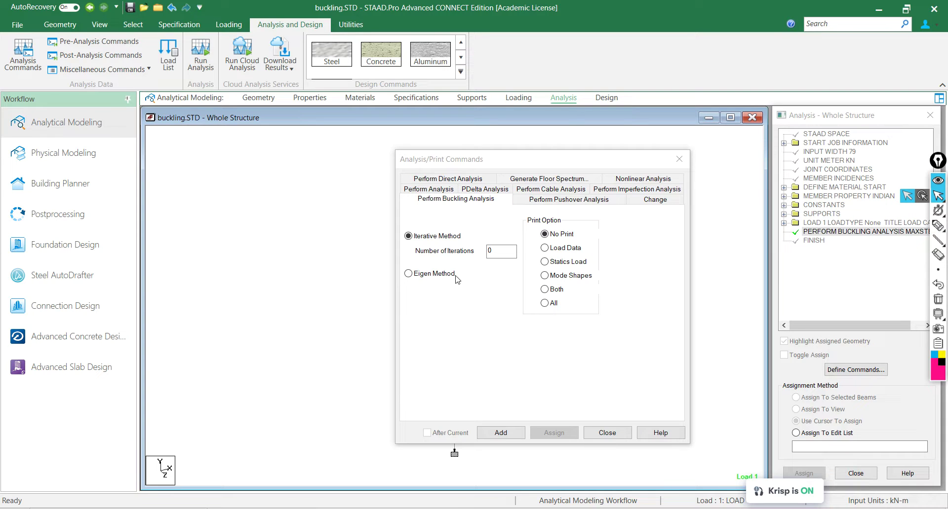
pyautogui.click(464, 254)
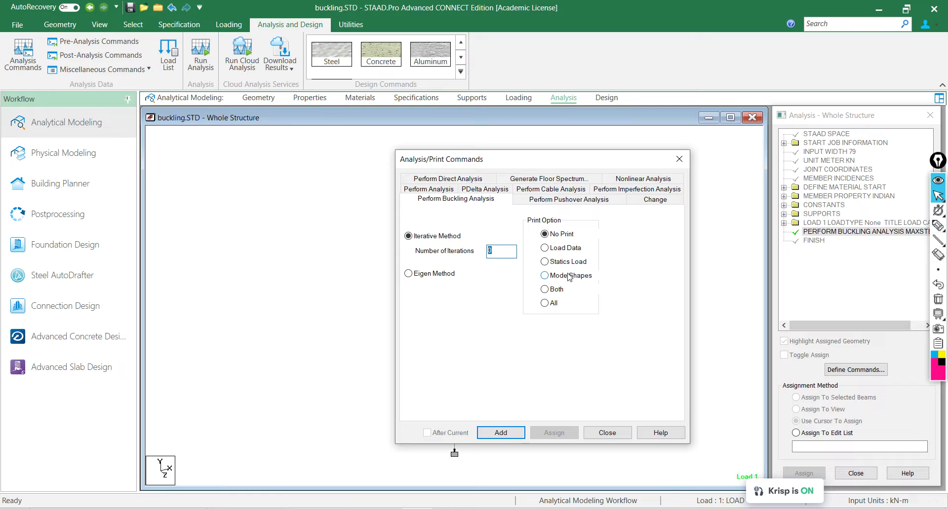
pyautogui.click(501, 433)
# - Delete the original PERFORM BUCKLING ANALYSIS command, keeping the 25-iteration one
pyautogui.click(609, 434)
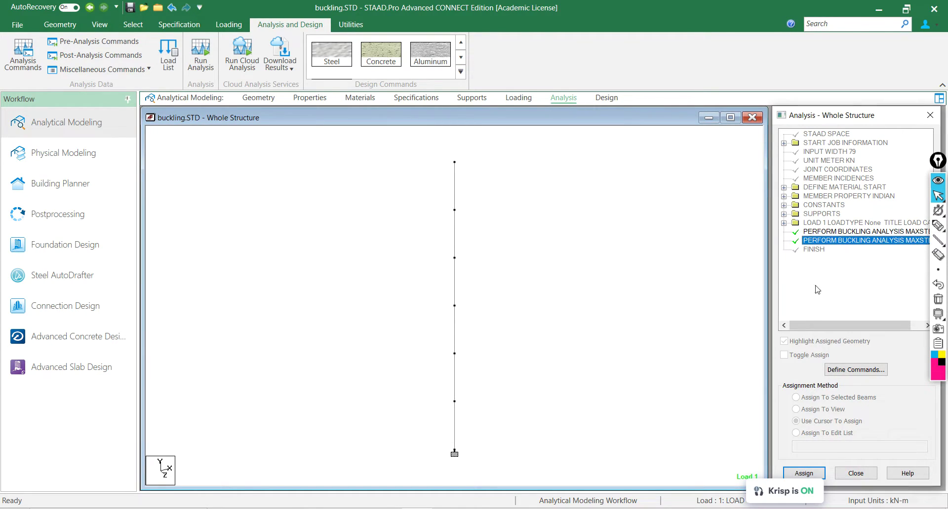
pyautogui.click(850, 233)
pyautogui.press('Delete')
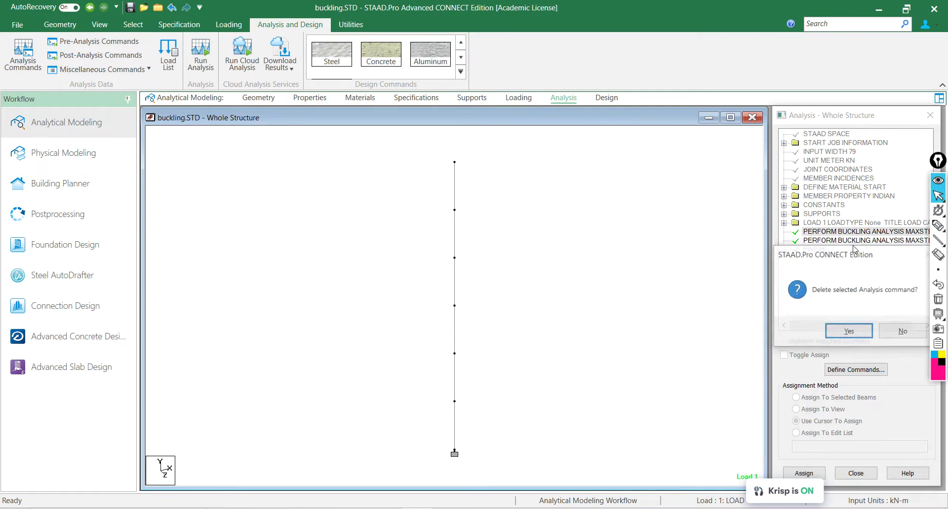
pyautogui.click(847, 330)
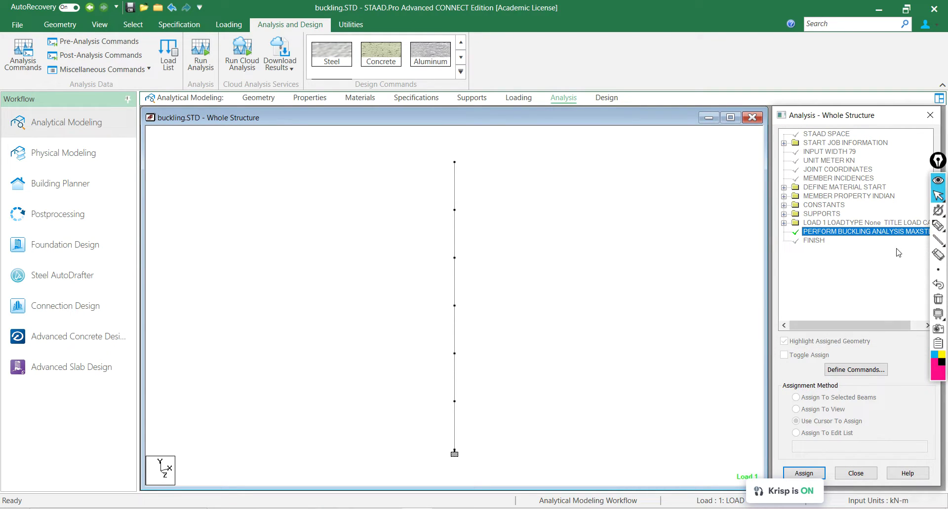
pyautogui.doubleClick(879, 232)
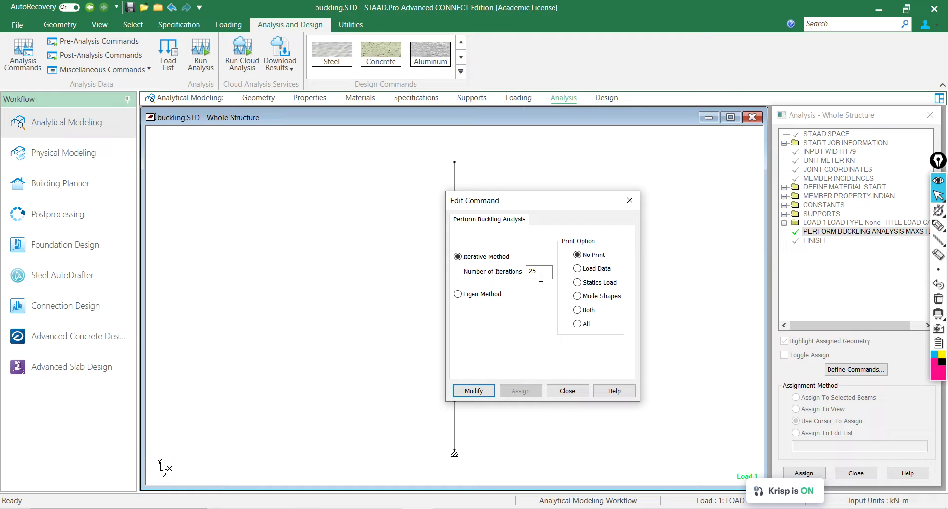
pyautogui.click(567, 391)
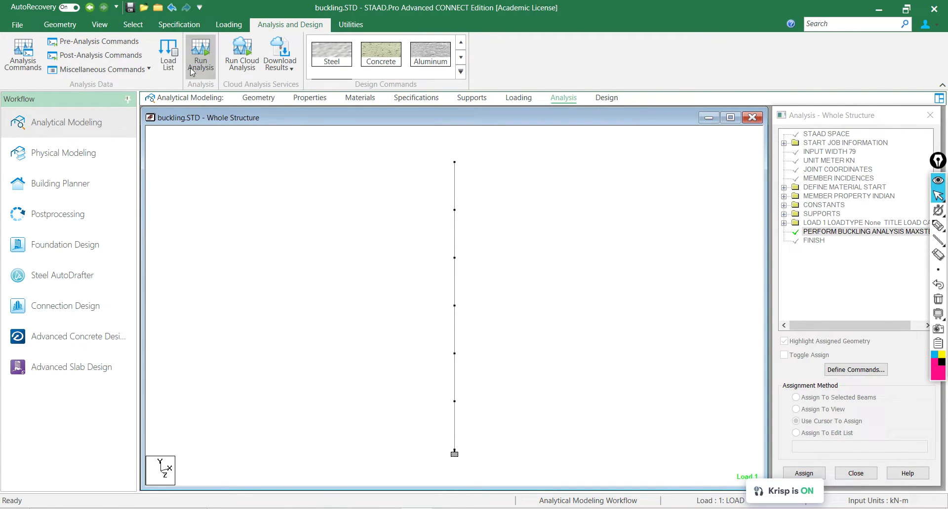
# - Save the model, run the analysis and open the buckling.anl output file
pyautogui.click(200, 55)
pyautogui.click(454, 334)
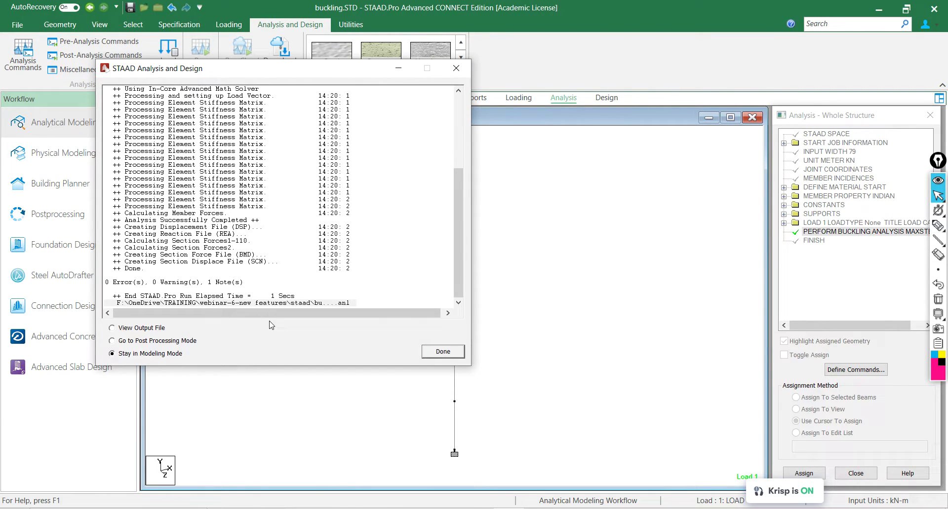
pyautogui.click(151, 328)
pyautogui.click(442, 352)
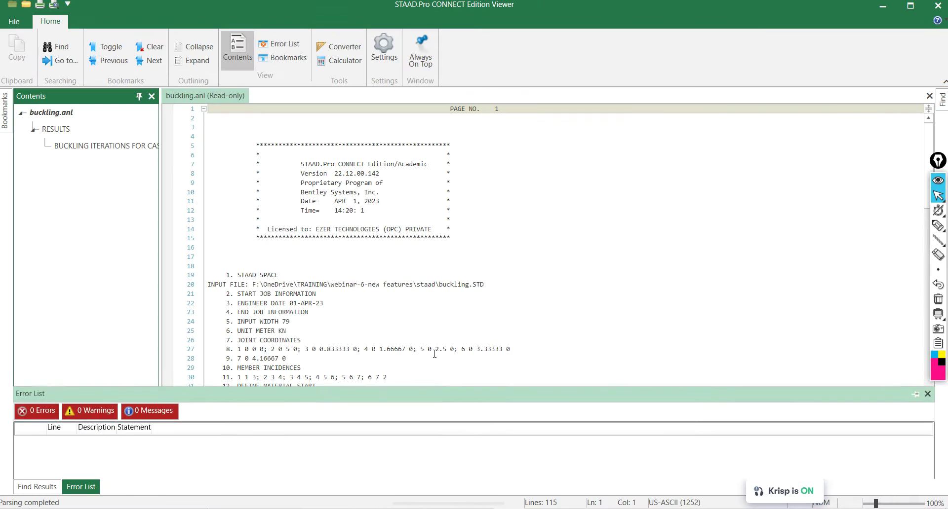
# - Check case 1 buckling iterations converging at factor 4.89453125 after 14 iterations, then close the Viewer
pyautogui.click(81, 129)
pyautogui.click(94, 148)
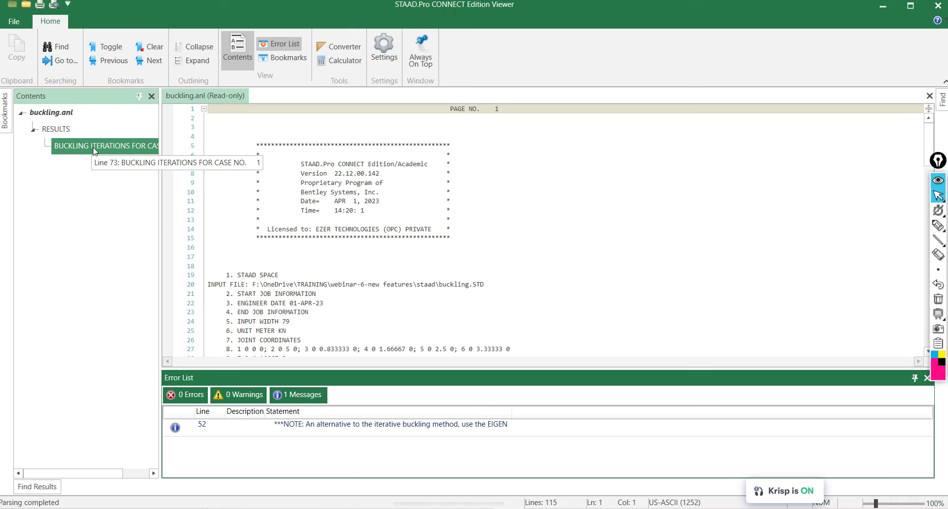
pyautogui.doubleClick(94, 150)
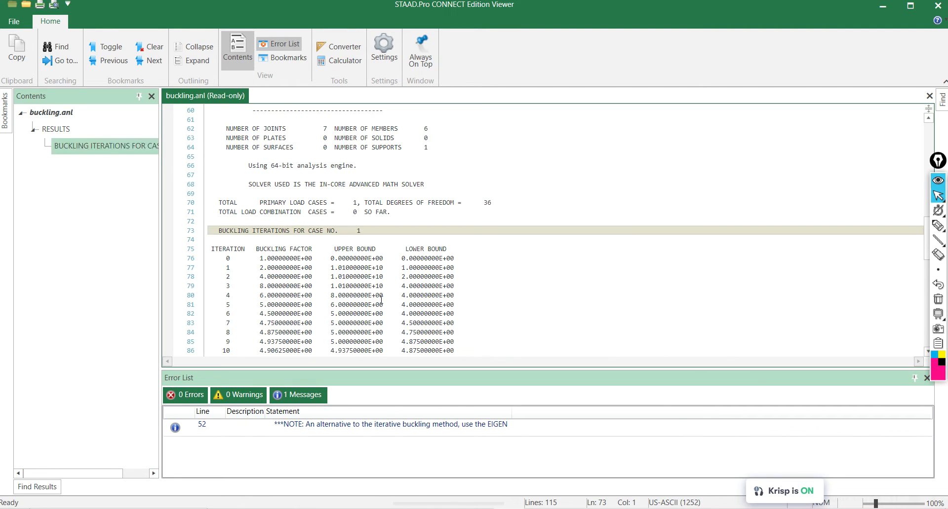
pyautogui.scroll(-1, 381, 296)
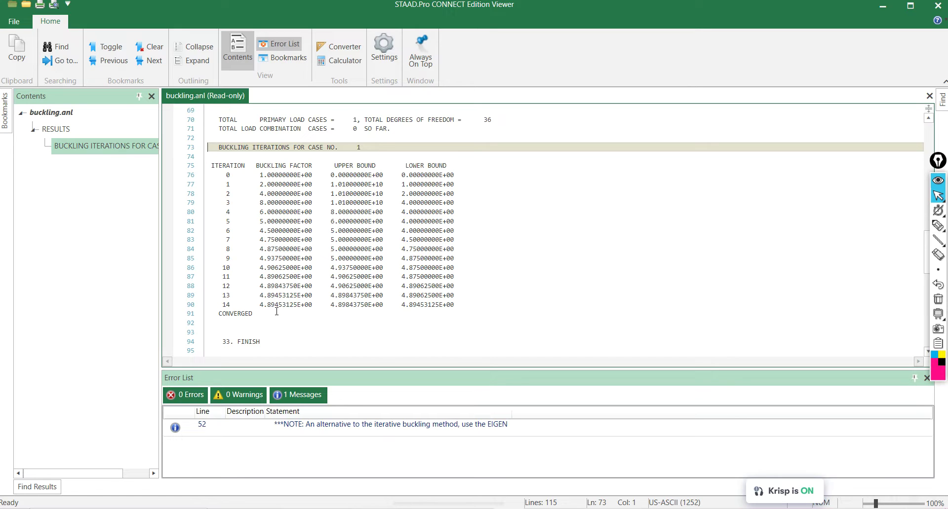
pyautogui.scroll(1, 277, 312)
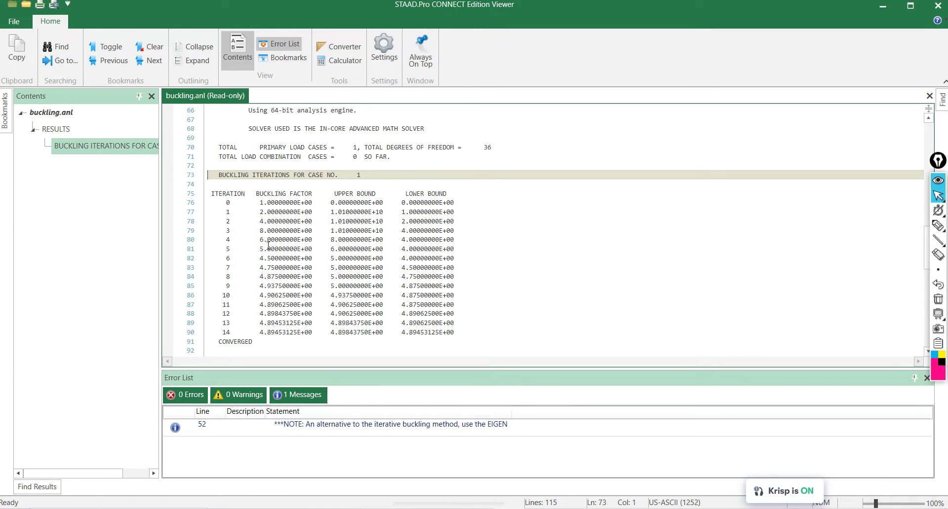
pyautogui.scroll(1, 268, 246)
pyautogui.scroll(-2, 284, 244)
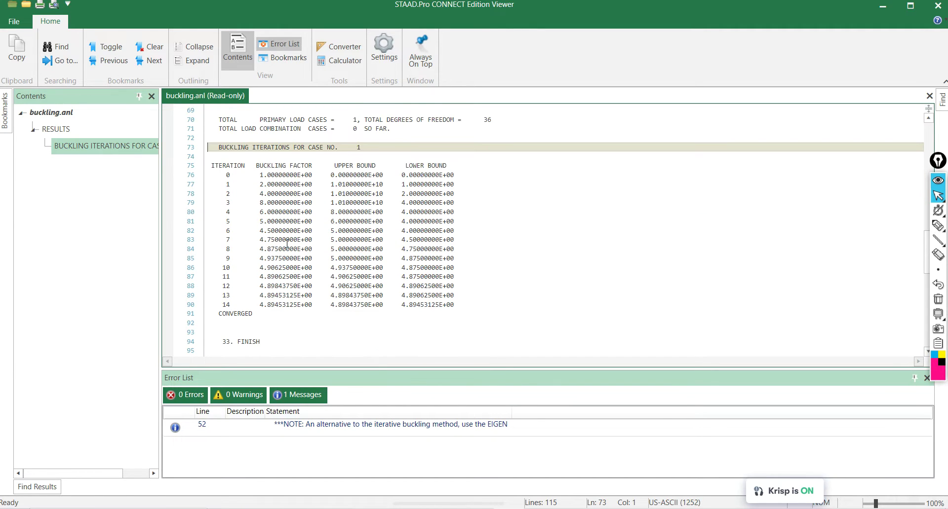
pyautogui.click(937, 6)
# - Change the buckling analysis command to the Eigen Method
pyautogui.doubleClick(849, 232)
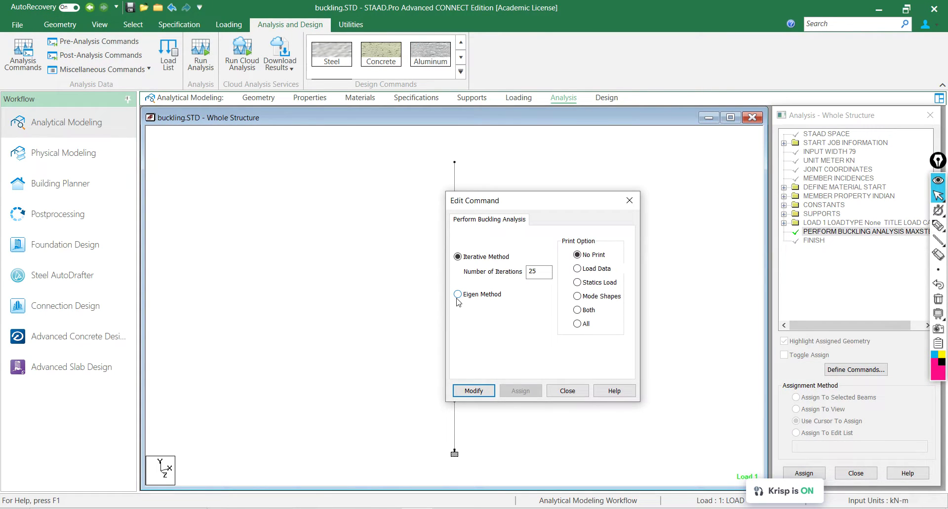
pyautogui.click(457, 295)
pyautogui.click(476, 391)
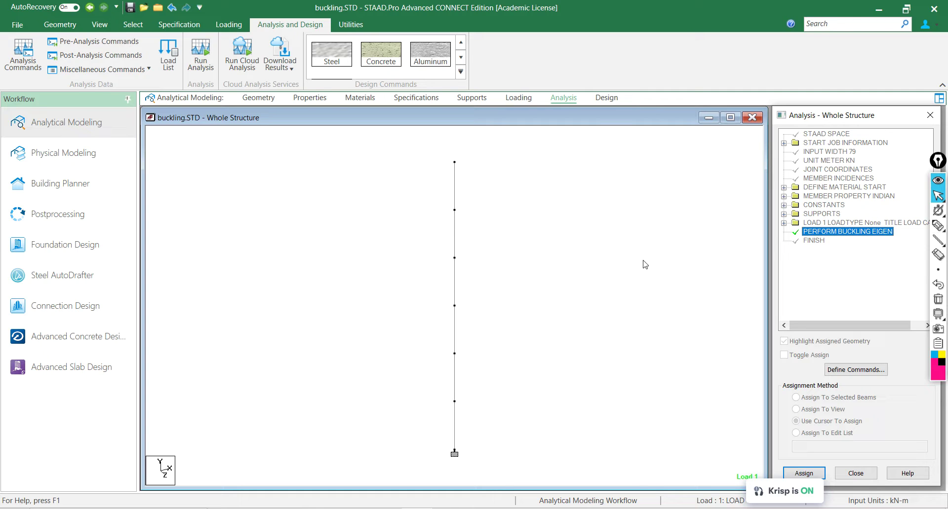
# - Save and rerun the analysis, going to Post Processing mode afterwards
pyautogui.click(200, 54)
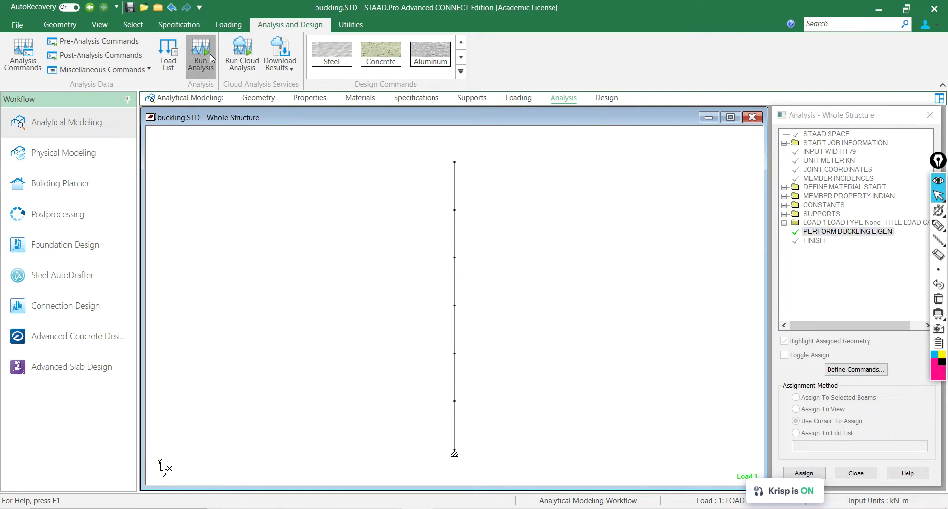
pyautogui.click(461, 334)
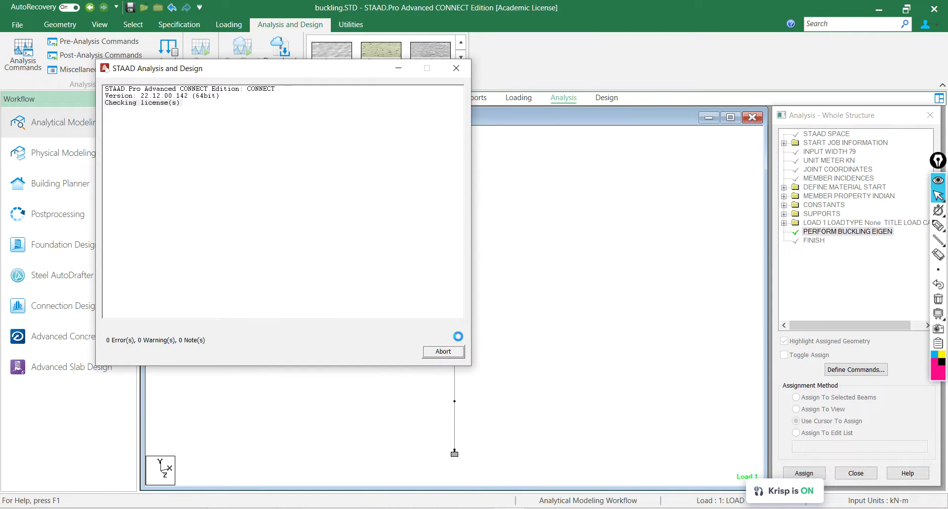
pyautogui.click(183, 342)
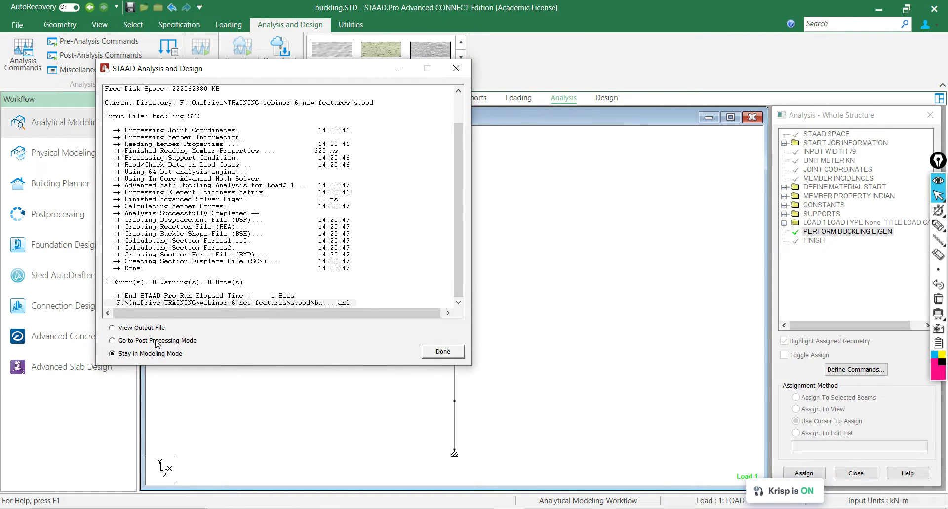
pyautogui.click(451, 353)
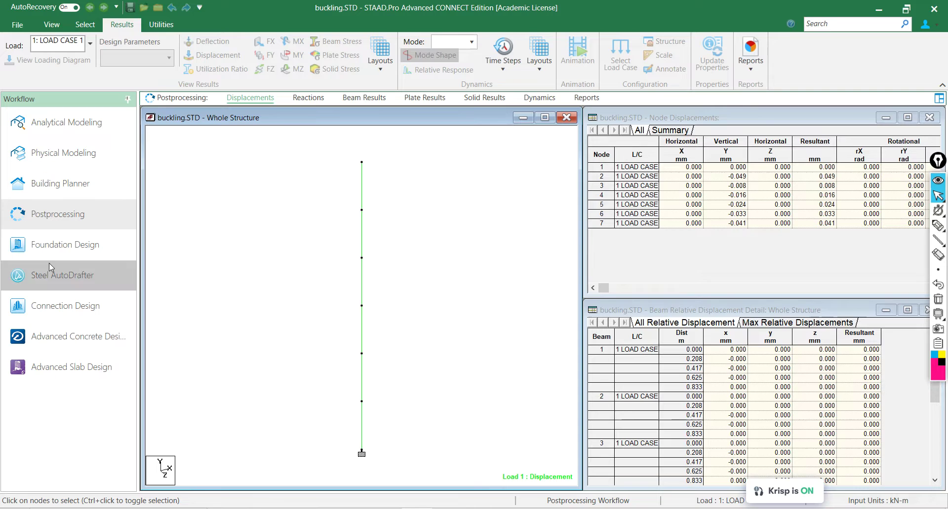
# - Show the Buckling layout and view modes 1–4 (factors 4.895, 43.972, 49.906, 122.004)
pyautogui.click(546, 71)
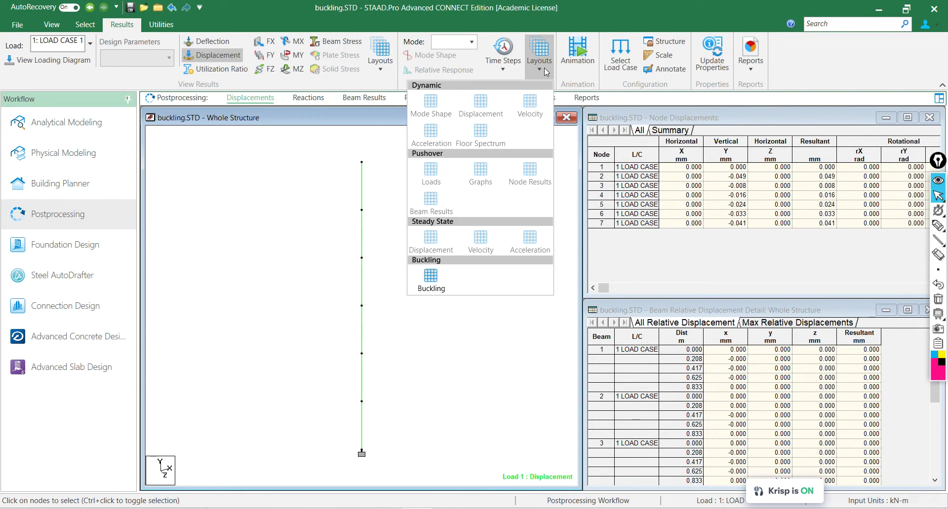
pyautogui.click(432, 278)
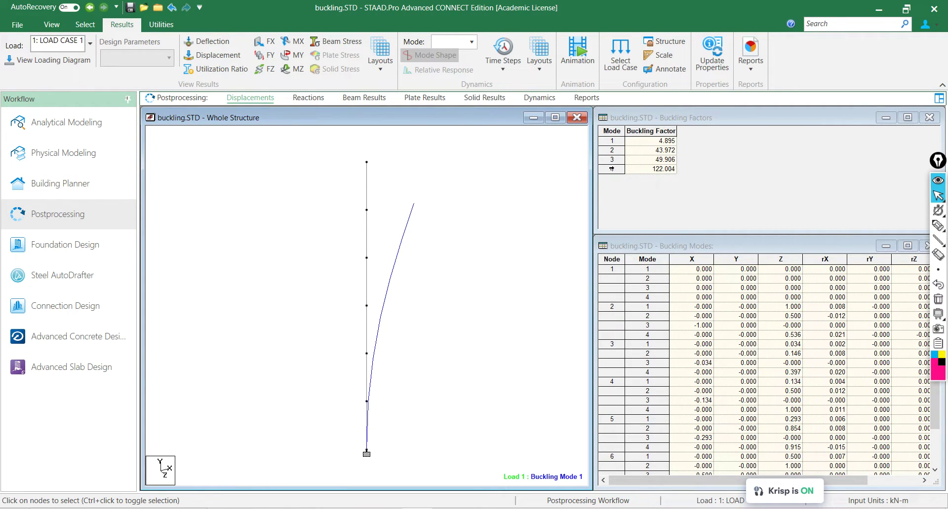
pyautogui.click(618, 151)
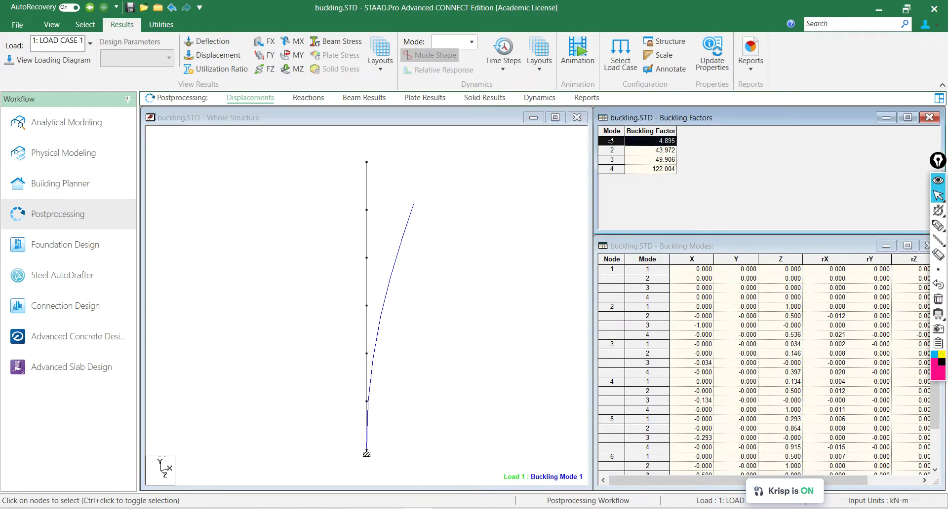
pyautogui.click(619, 152)
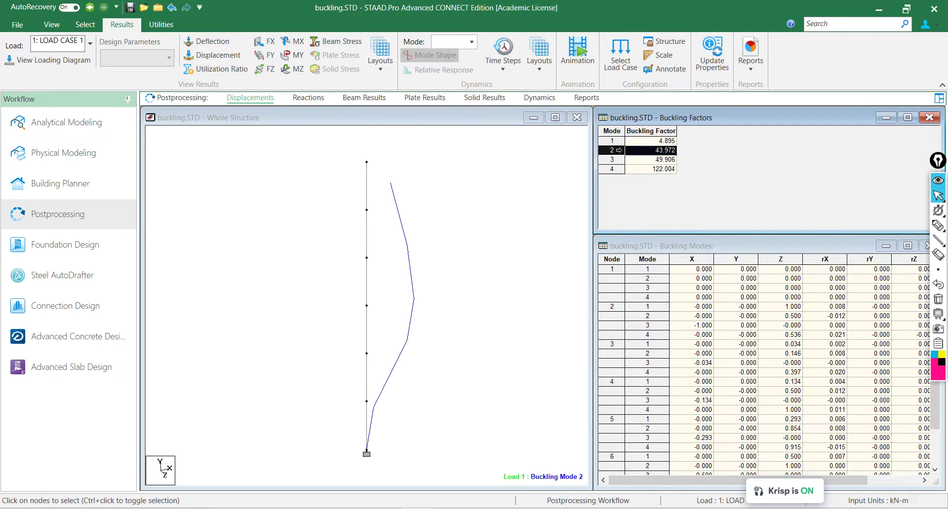
pyautogui.click(618, 160)
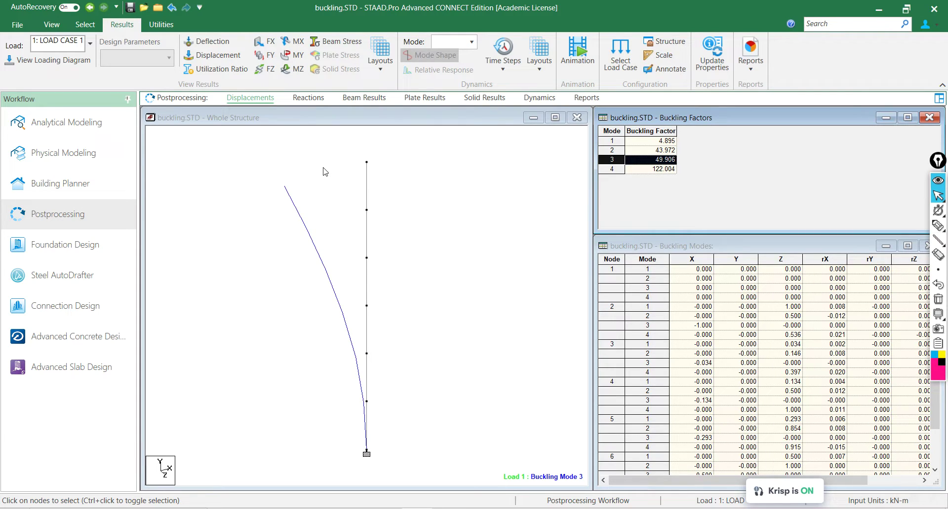
pyautogui.click(611, 169)
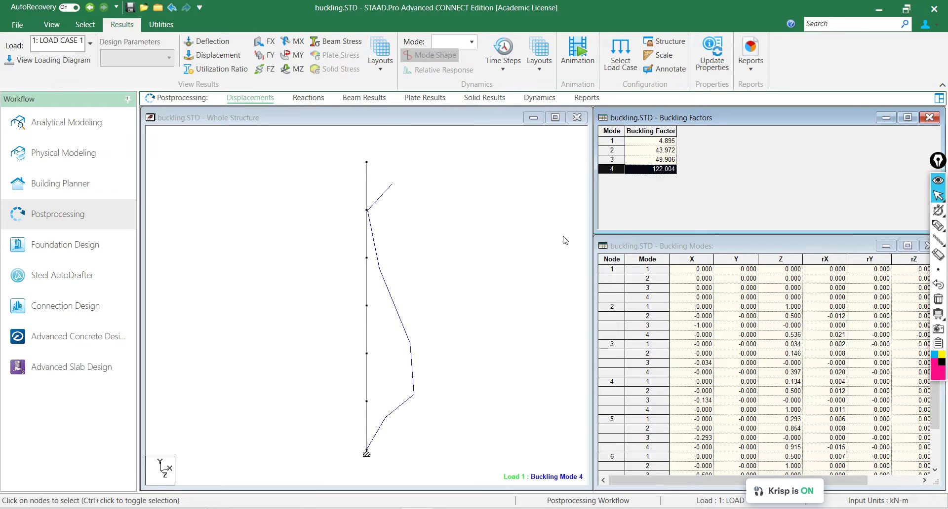
pyautogui.click(652, 150)
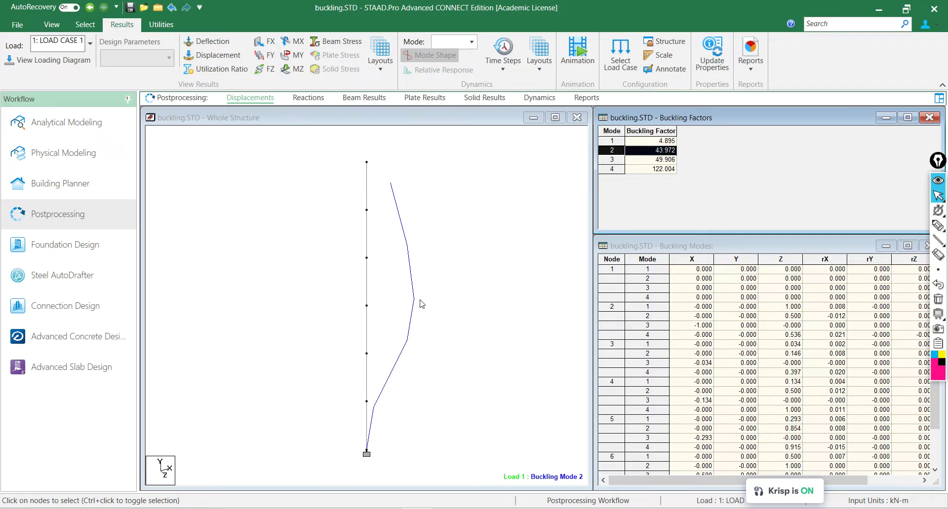
pyautogui.click(611, 142)
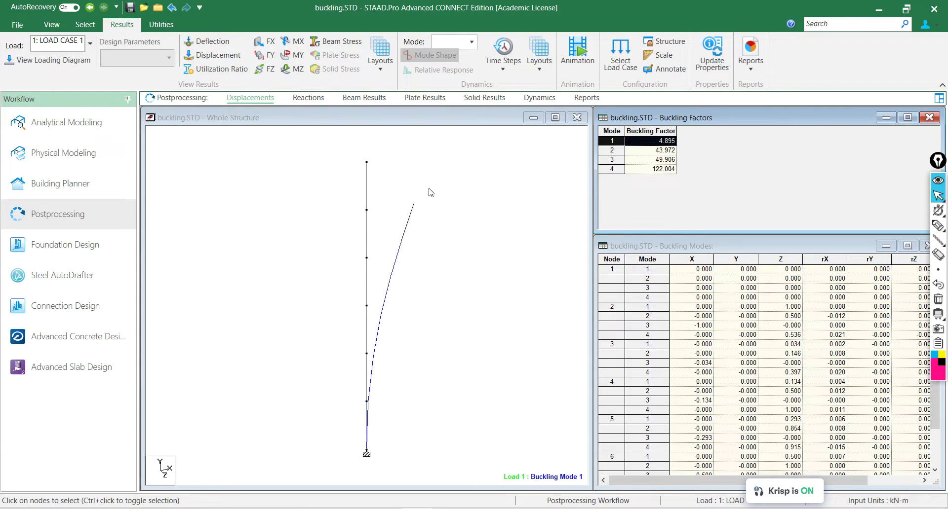
# - Bring up the loads of LOAD CASE 1 in the Loading workflow
pyautogui.click(110, 134)
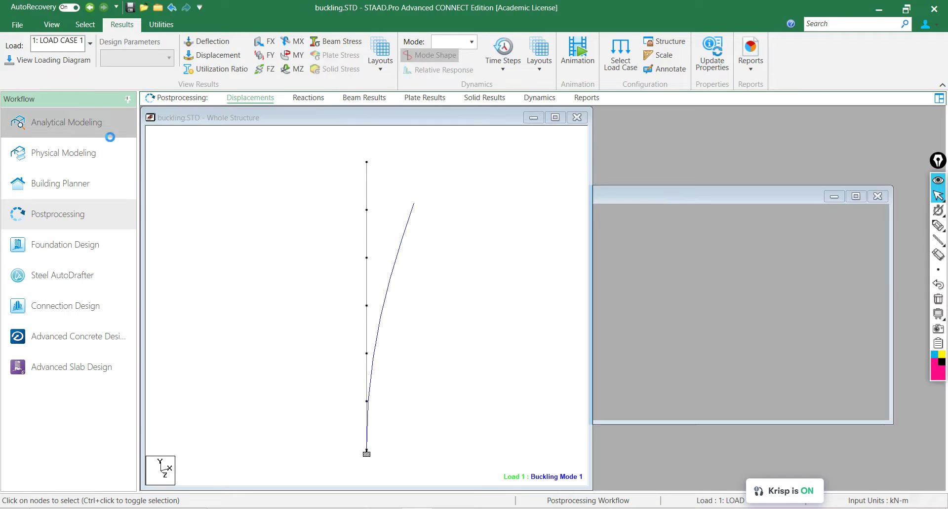
pyautogui.click(515, 98)
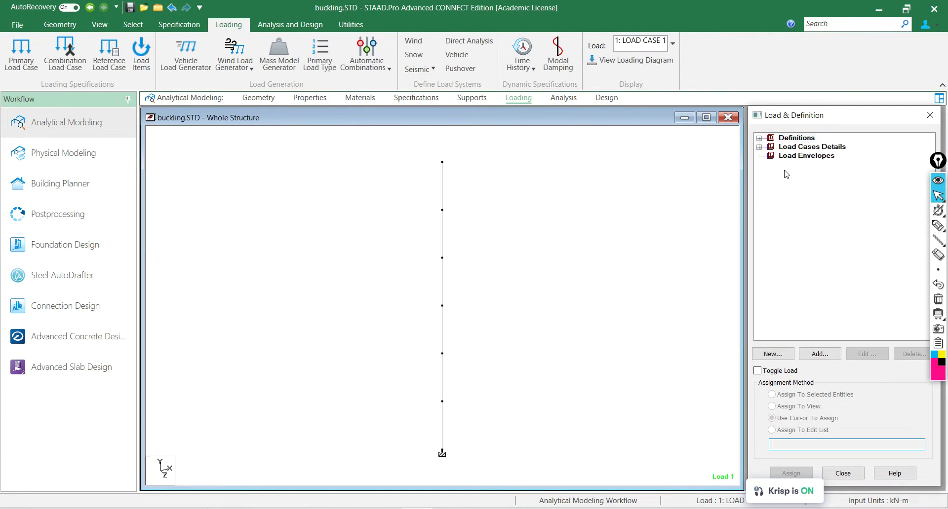
pyautogui.click(795, 146)
pyautogui.click(758, 147)
pyautogui.click(820, 156)
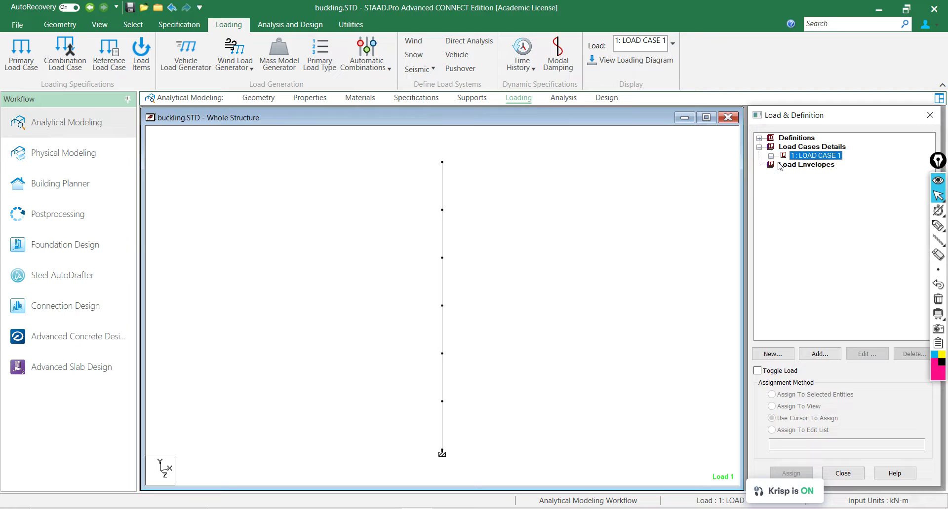
pyautogui.click(770, 156)
# - Change the node load from FY -5 to -25 kN, discarding old results
pyautogui.doubleClick(817, 164)
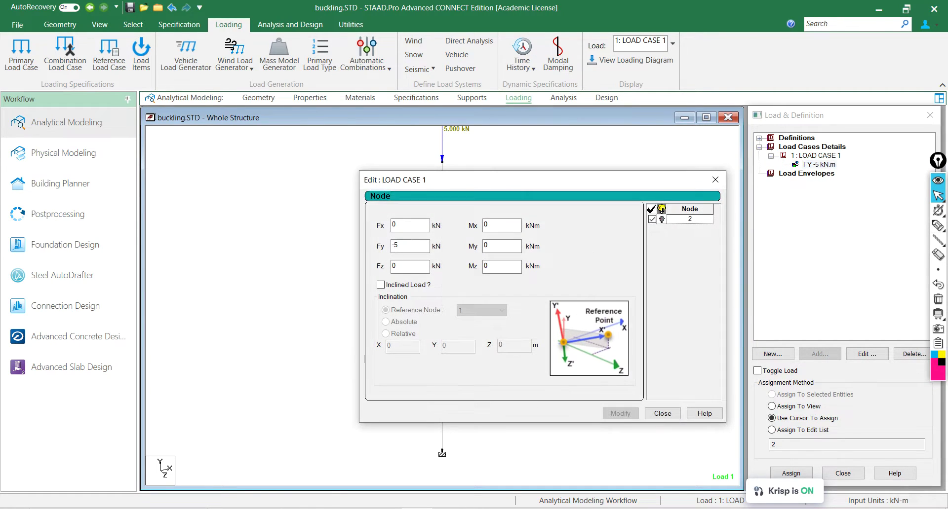
pyautogui.write('-25')
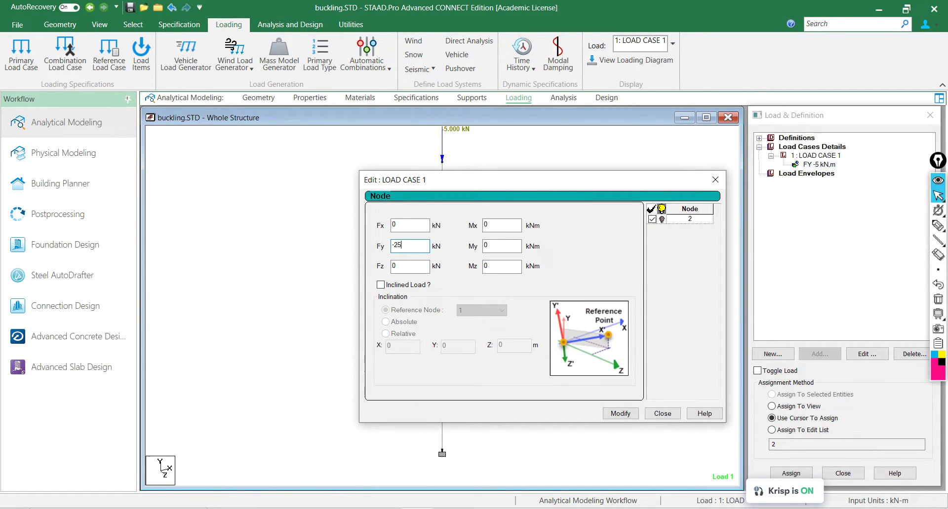
pyautogui.click(637, 415)
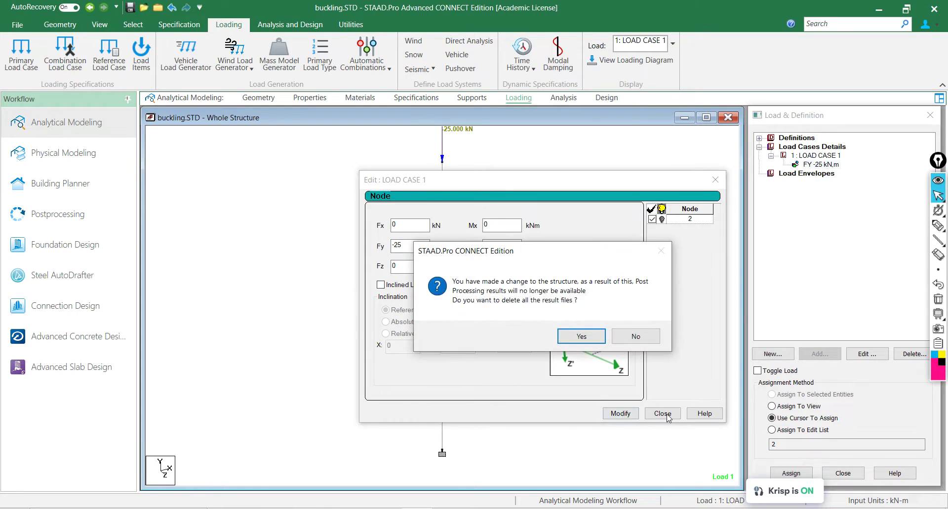
pyautogui.click(580, 338)
pyautogui.click(662, 413)
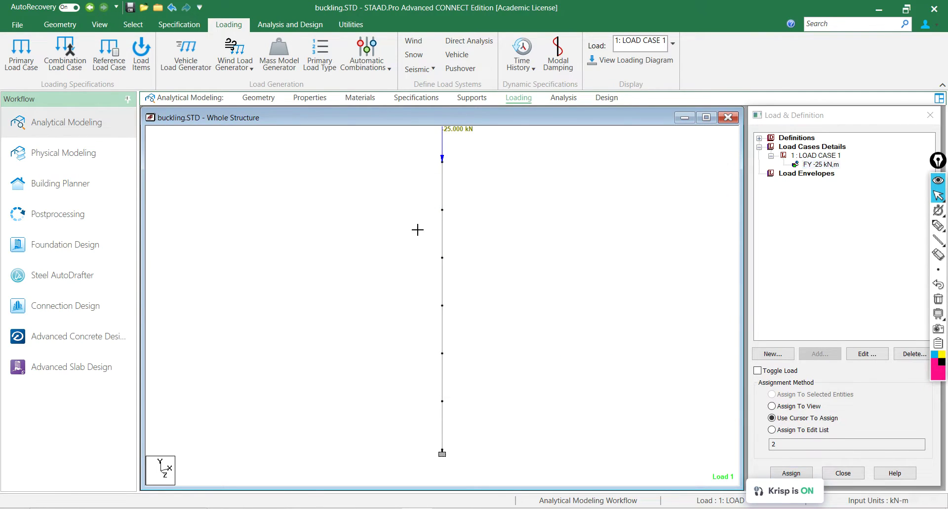
pyautogui.click(290, 24)
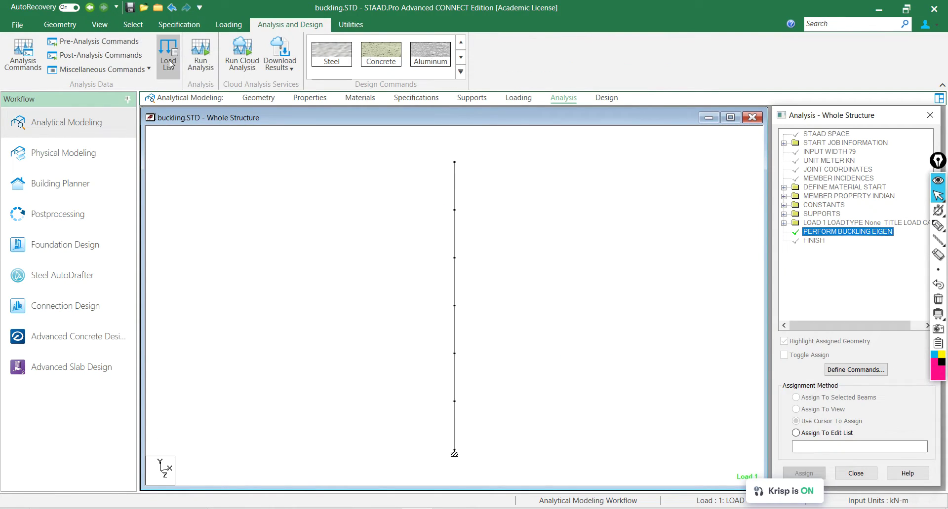
# - Save and rerun the analysis with the 25 kN load, then open the results layouts
pyautogui.click(200, 54)
pyautogui.click(461, 321)
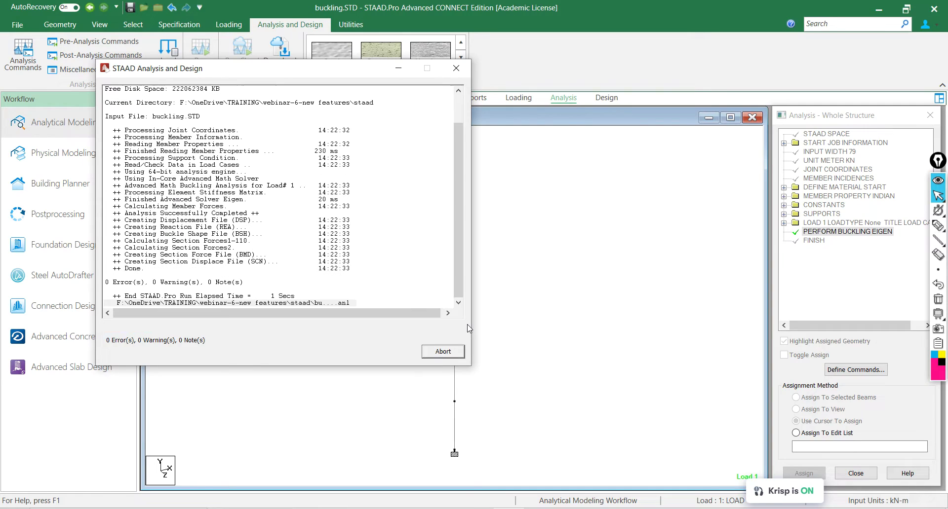
pyautogui.click(112, 340)
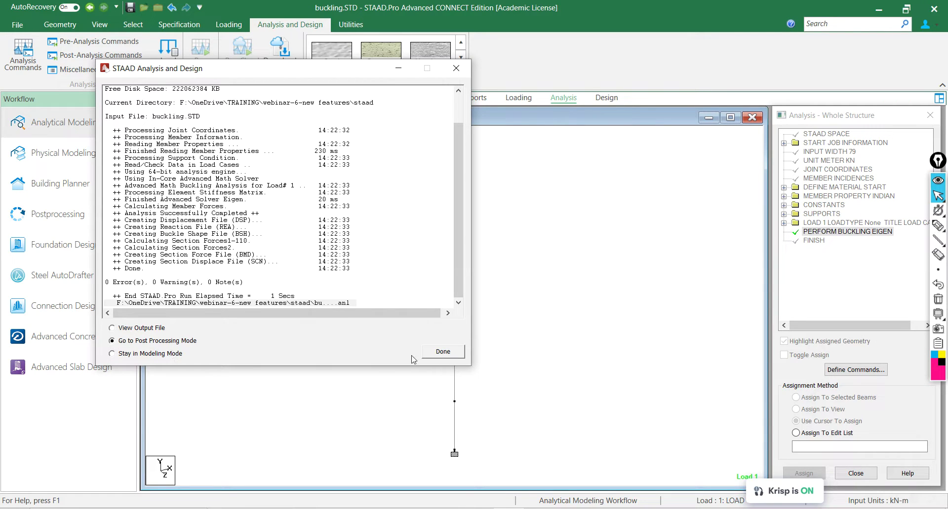
pyautogui.click(437, 354)
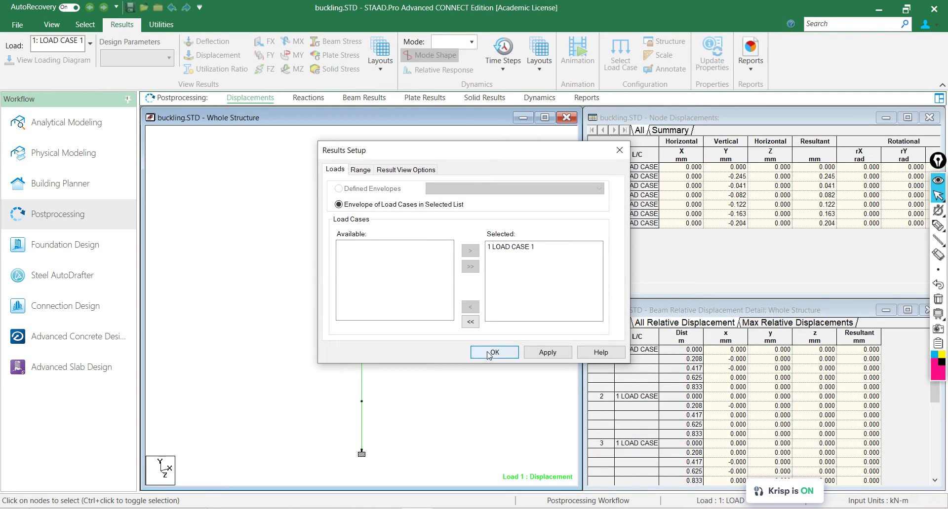
pyautogui.click(486, 351)
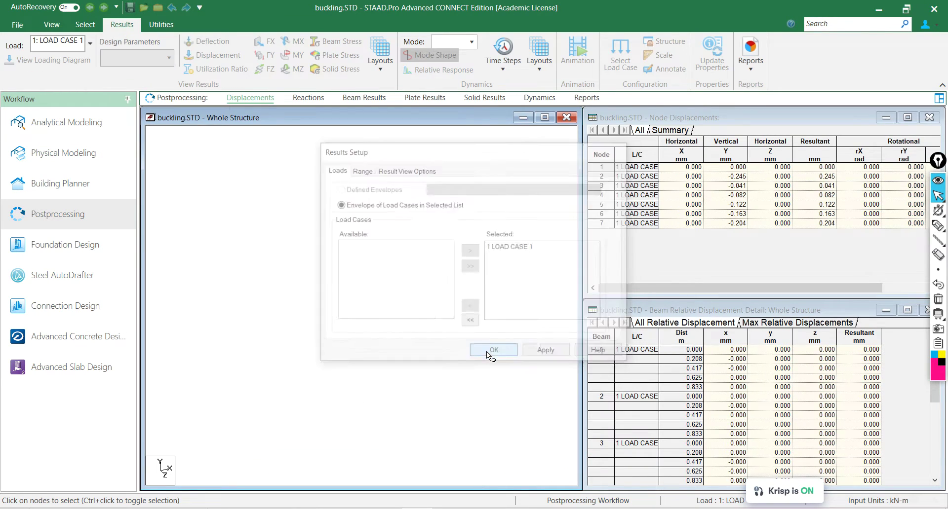
pyautogui.click(539, 57)
# - Load the Buckling layout and display the Mode 1 buckled shape with factor 0.979
pyautogui.click(431, 279)
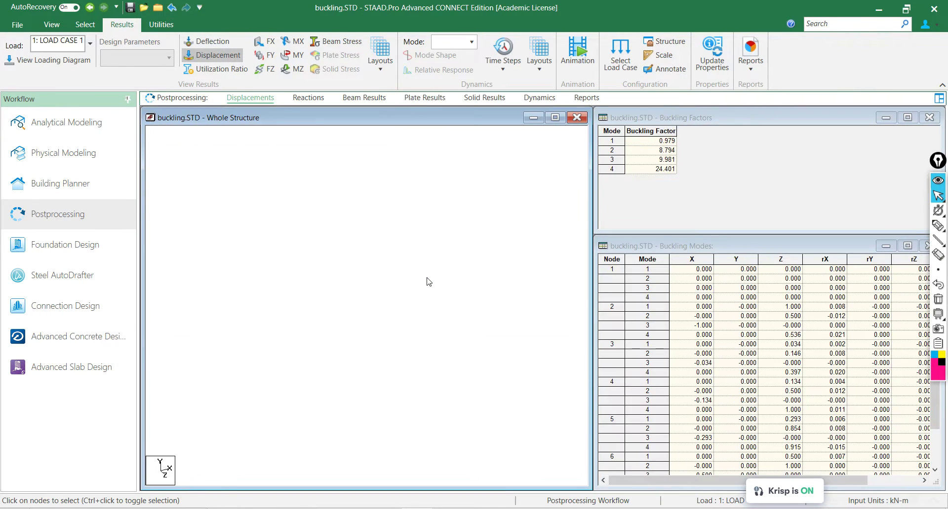
pyautogui.click(614, 141)
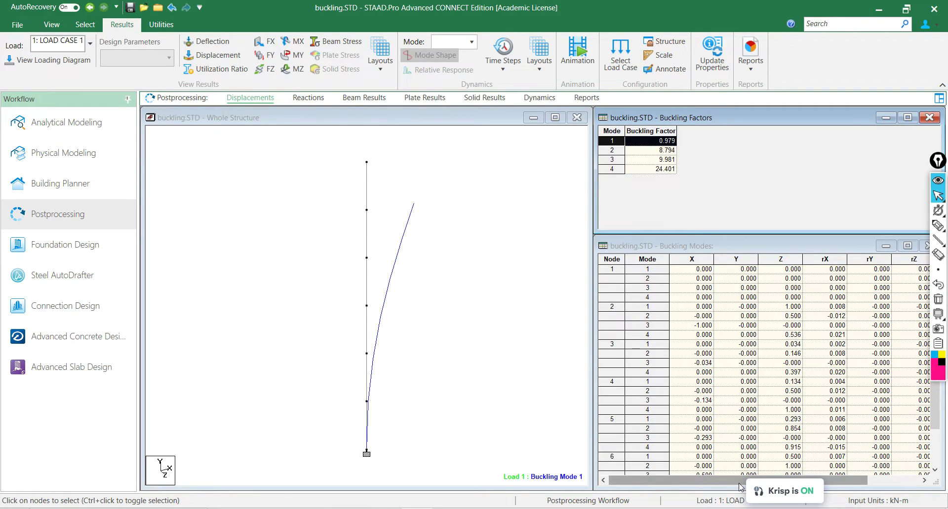
pyautogui.click(257, 240)
pyautogui.click(85, 218)
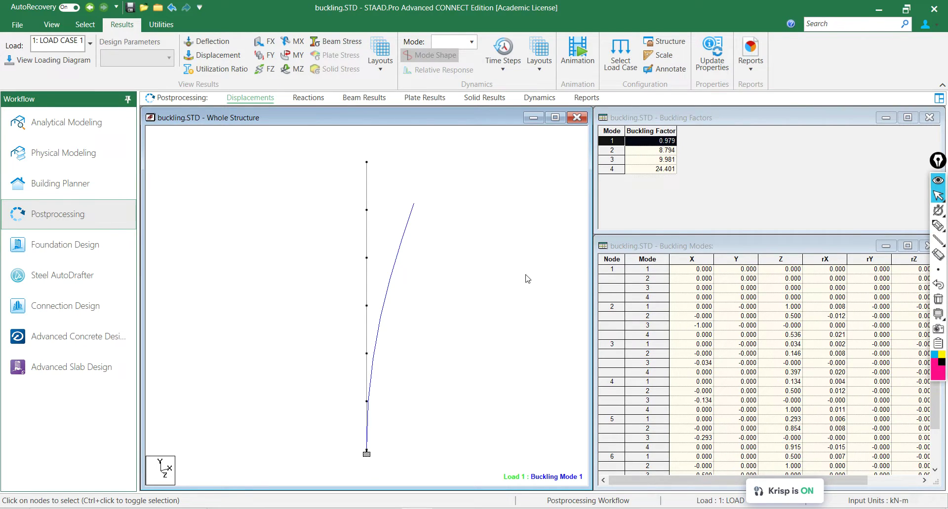
# - Add a PRINT BUCKLING SHAPES post-analysis command before FINISH
pyautogui.click(93, 123)
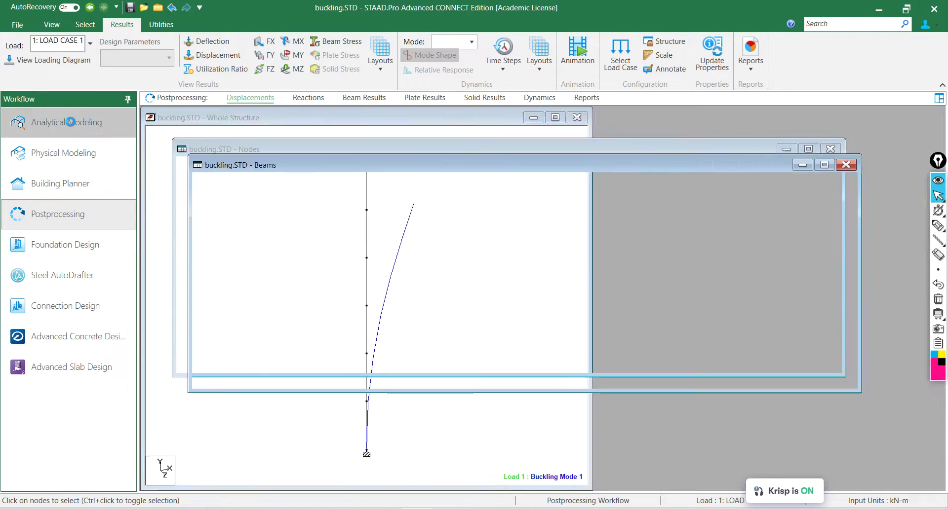
pyautogui.moveTo(938, 240)
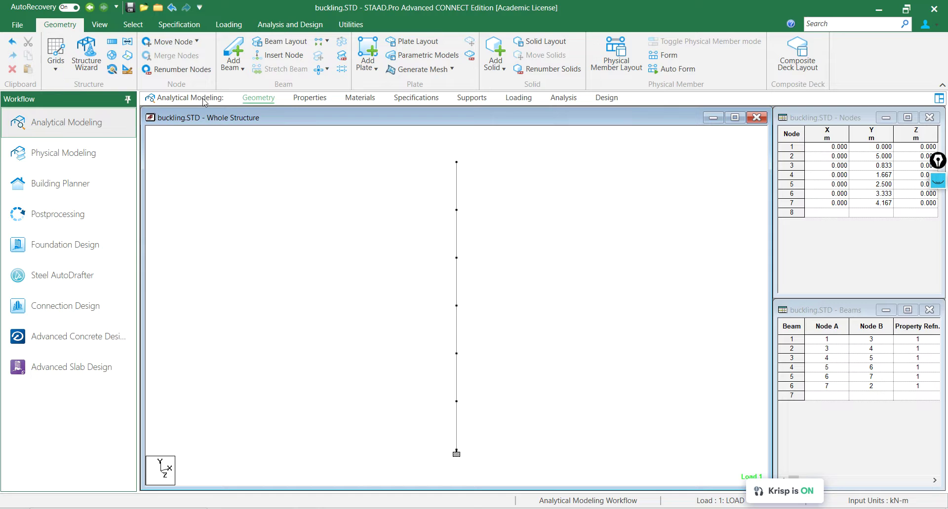
pyautogui.click(290, 24)
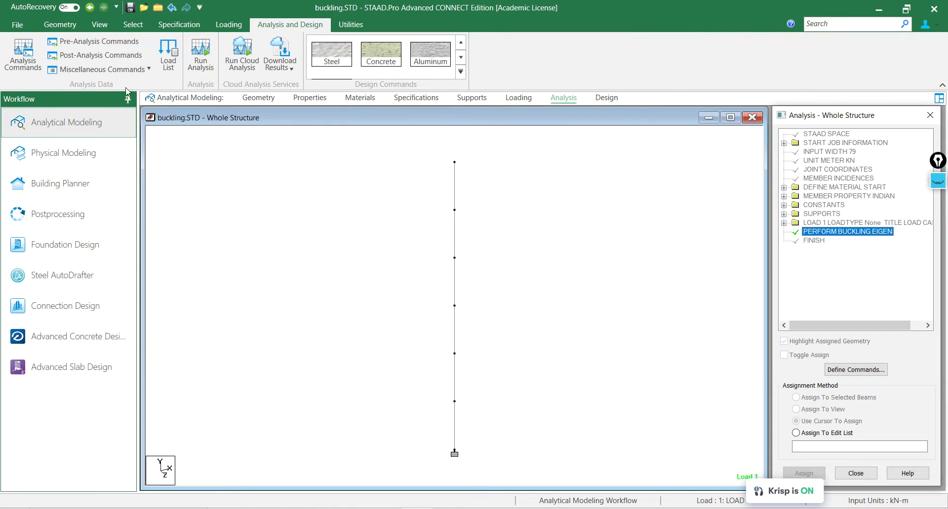
pyautogui.click(96, 57)
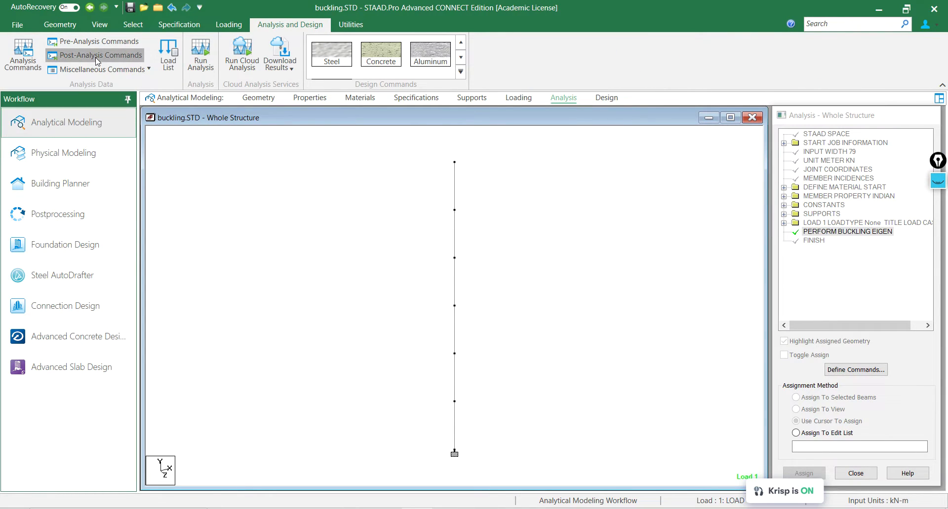
pyautogui.click(881, 372)
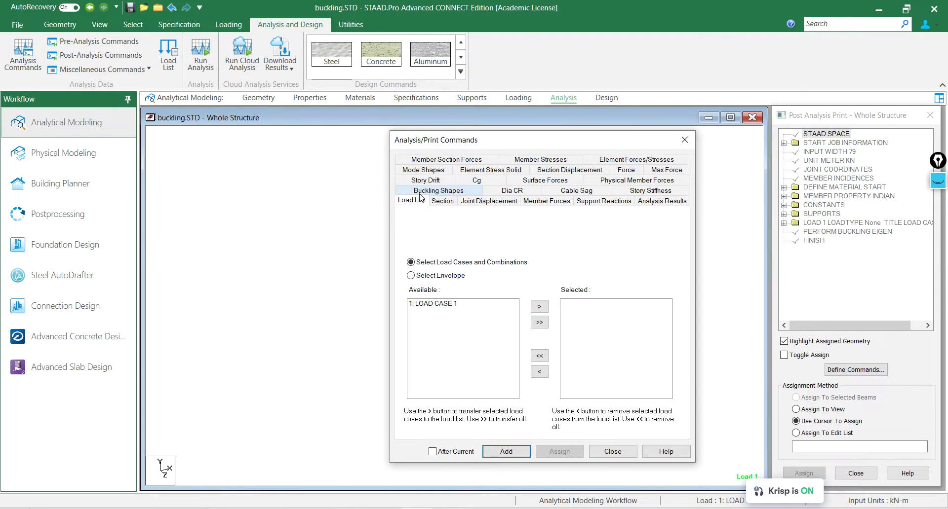
pyautogui.click(447, 192)
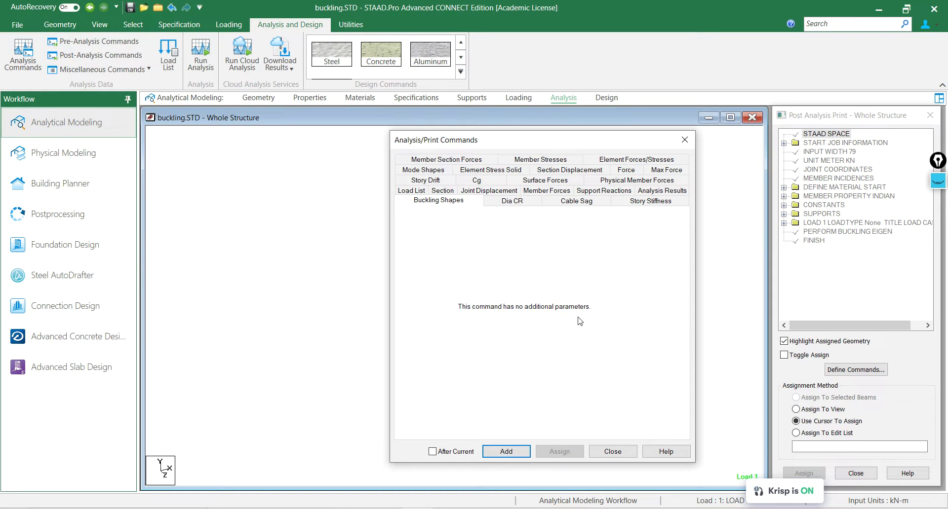
pyautogui.click(520, 453)
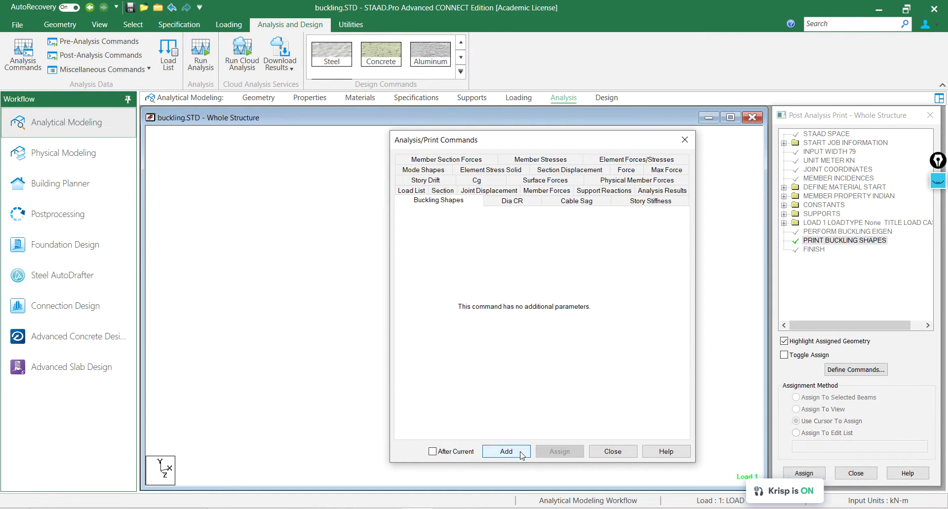
pyautogui.click(618, 452)
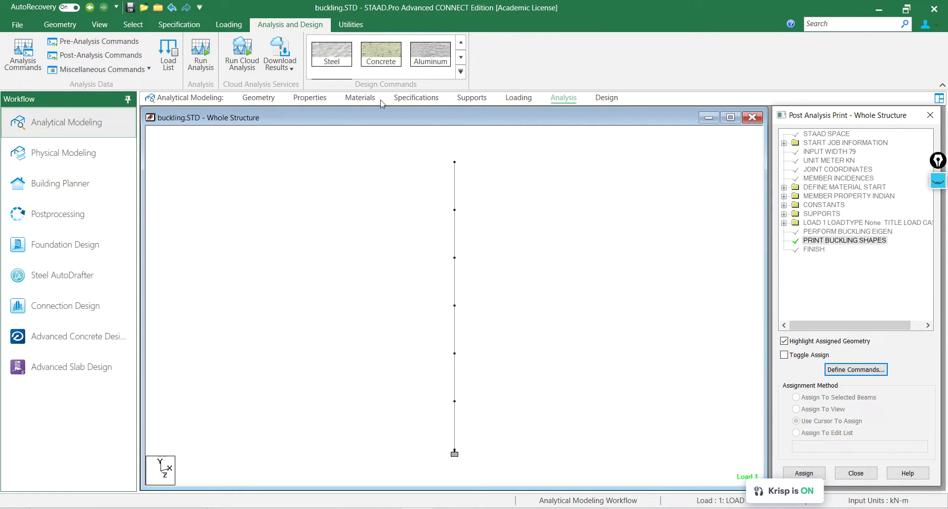
# - Save the model and rerun the analysis, opening the output file
pyautogui.click(201, 54)
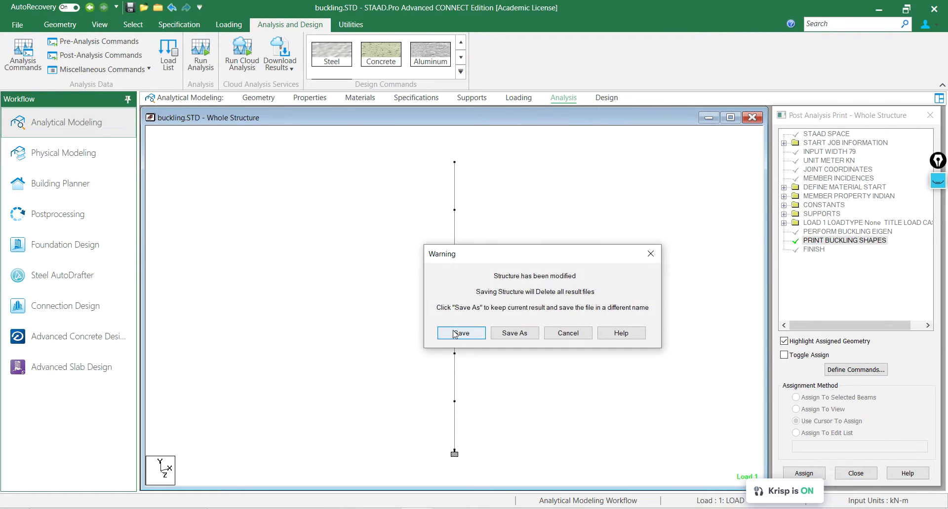
pyautogui.click(463, 331)
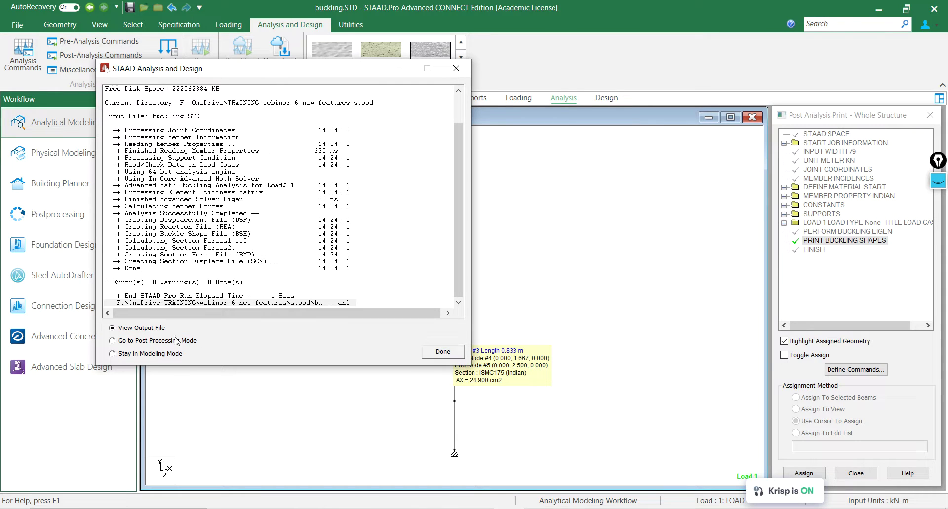
pyautogui.click(442, 351)
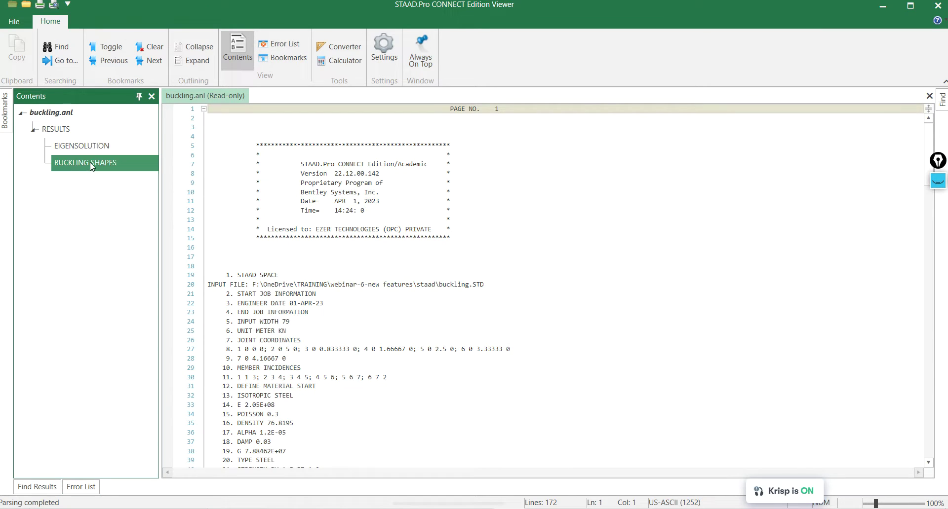
# - Check the eigensolution results and each mode's buckle shape table in buckling.anl, then close the viewer
pyautogui.click(81, 146)
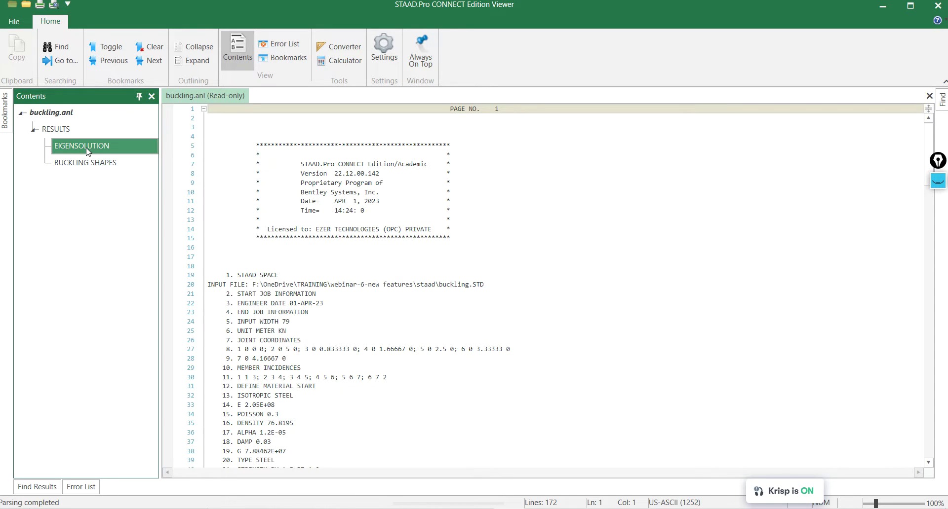
pyautogui.click(94, 168)
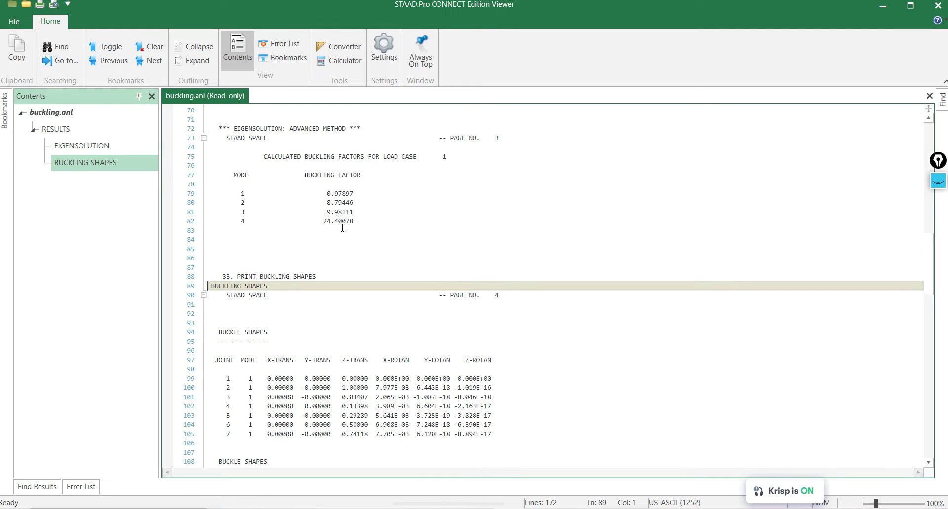
pyautogui.scroll(-2, 259, 301)
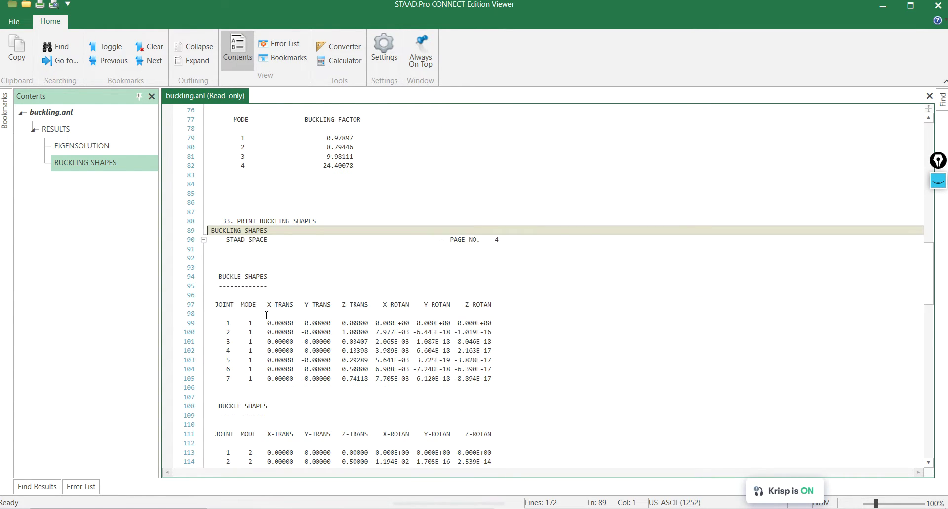
pyautogui.scroll(-16, 271, 328)
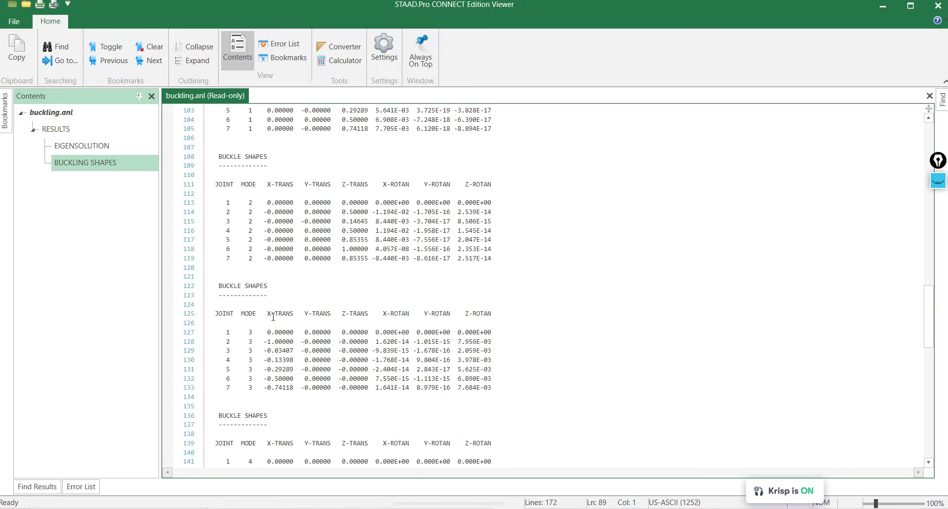
pyautogui.scroll(-9, 280, 324)
pyautogui.scroll(17, 356, 332)
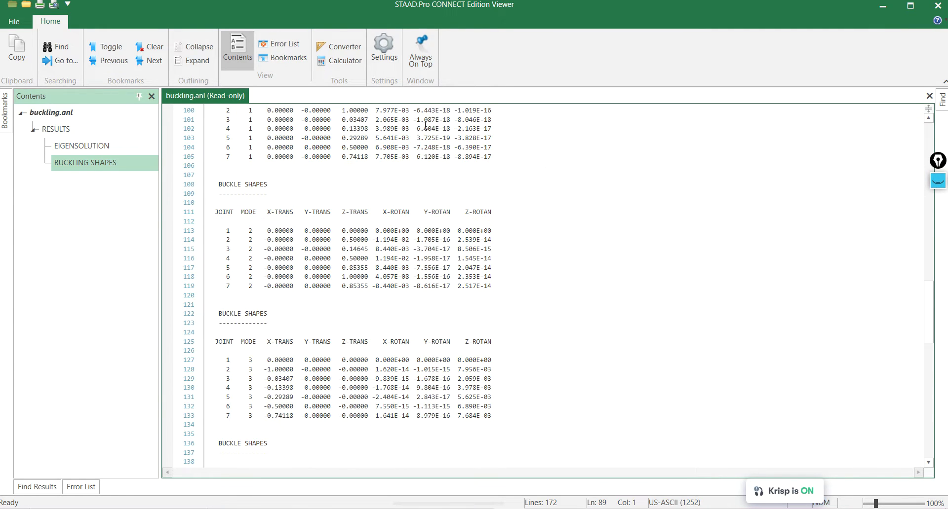
pyautogui.click(938, 7)
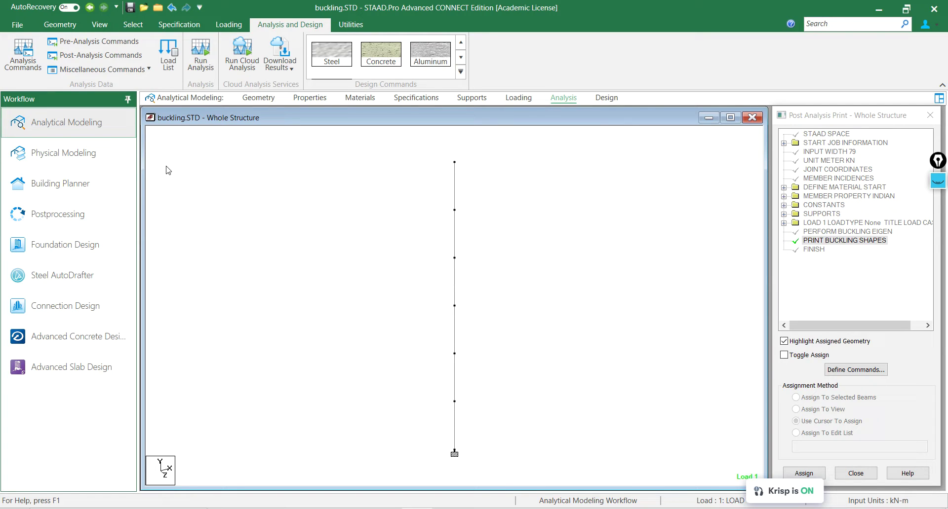
# - Bring up the Miscellaneous Commands list for analysis commands
pyautogui.click(102, 72)
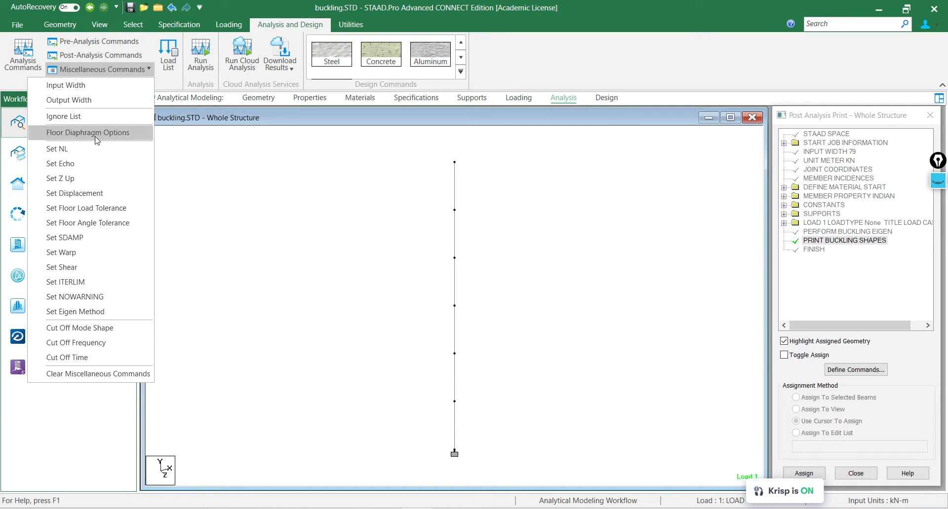
# - Insert a SET NL 300 command after INPUT WIDTH 79, capping the maximum number of loads at 300
pyautogui.click(88, 148)
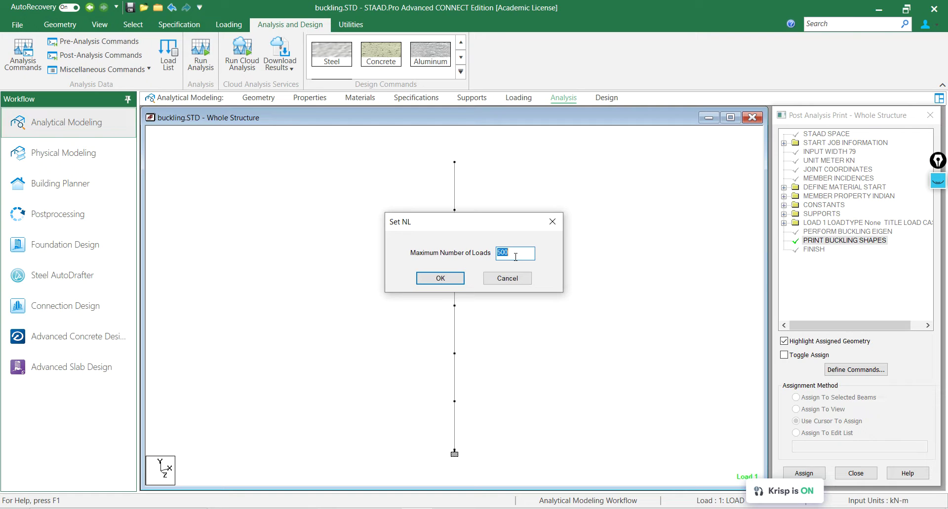
pyautogui.write('300')
pyautogui.click(448, 278)
pyautogui.click(523, 295)
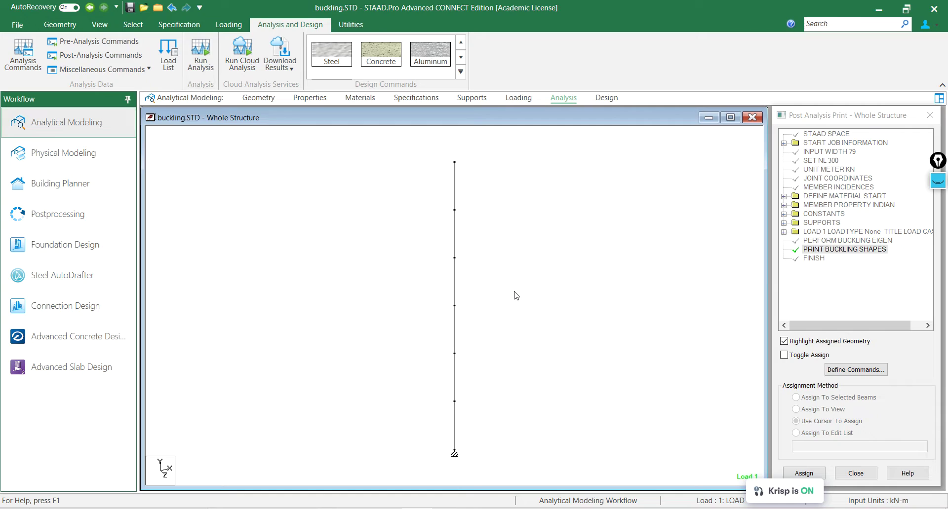